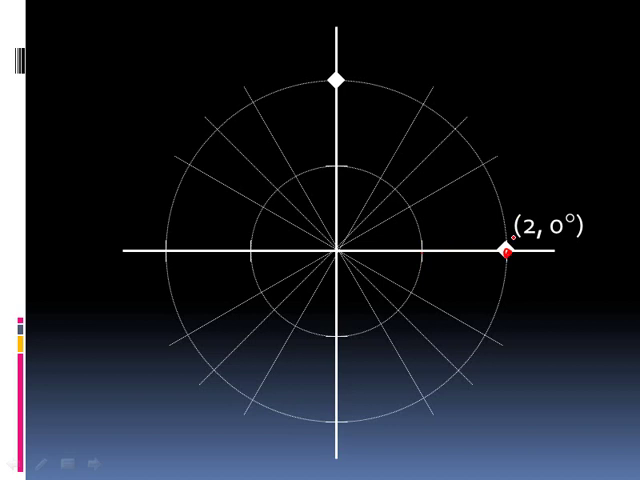
Step: Advance the slideshow to the 'Now try with radians' slide with its blank quarter polar grid
key("Page_Down")
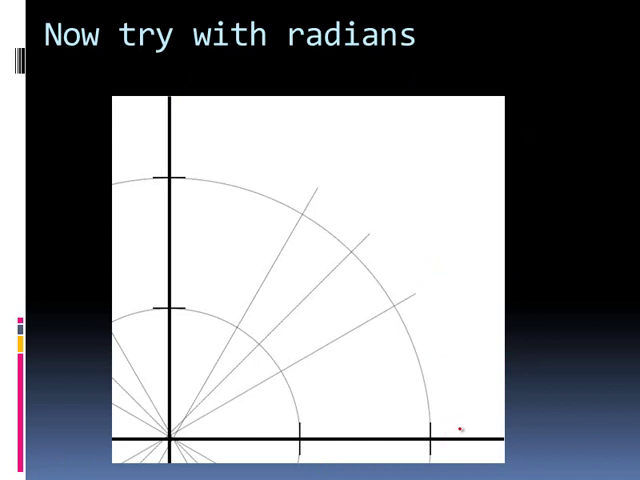
Step: Handwrite the angle labels 0, π/6, π/3 and π/2 on the grid's rays
left_click_drag(508, 426, 509, 427)
mouse_move(435, 262)
left_mouse_down()
mouse_move(448, 248)
mouse_move(443, 272)
mouse_move(452, 272)
mouse_move(454, 292)
left_mouse_up()
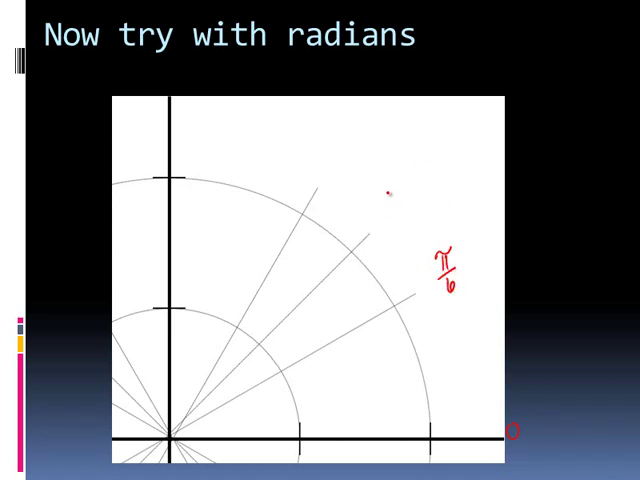
mouse_move(388, 192)
left_mouse_down()
mouse_move(405, 184)
mouse_move(398, 200)
mouse_move(405, 218)
left_mouse_up()
left_click(315, 143)
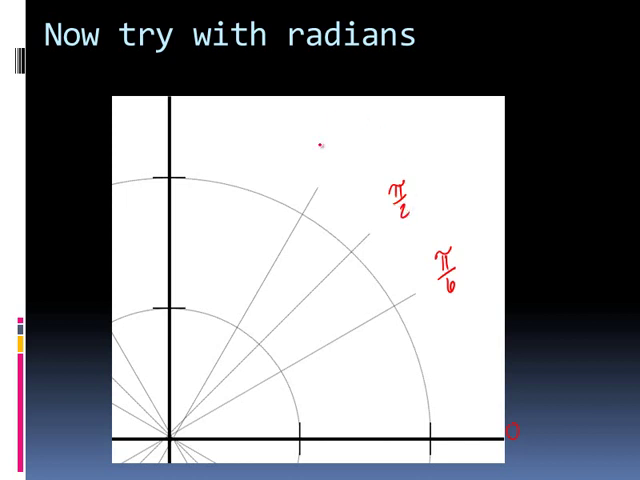
mouse_move(315, 140)
left_mouse_down()
mouse_move(330, 132)
mouse_move(322, 152)
mouse_move(332, 145)
left_mouse_up()
left_click_drag(328, 150, 334, 170)
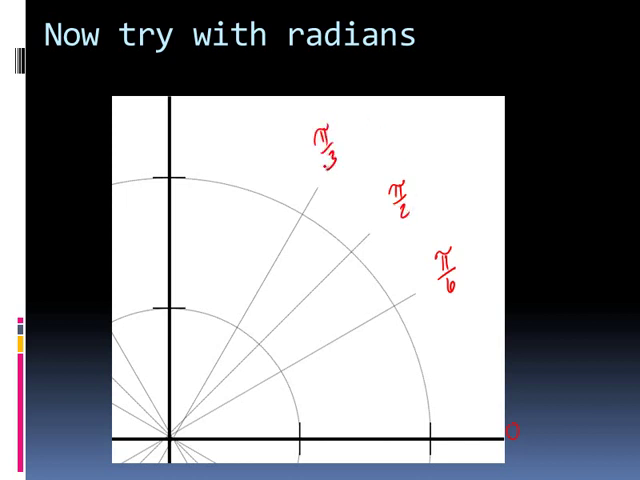
mouse_move(148, 105)
left_mouse_down()
mouse_move(158, 100)
mouse_move(155, 120)
mouse_move(165, 110)
mouse_move(170, 130)
left_mouse_up()
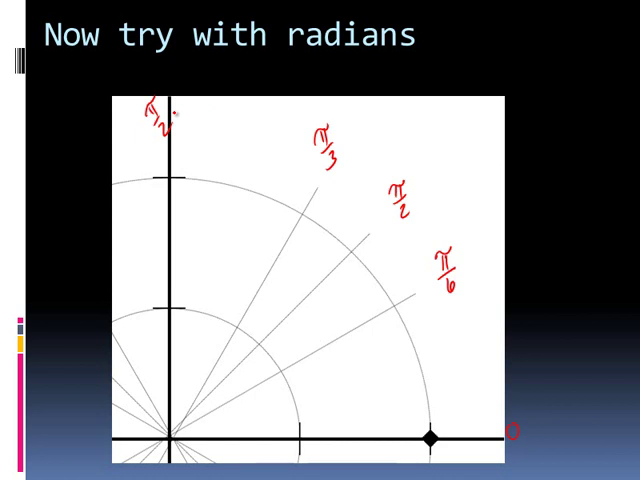
Step: Reveal the points (2,0), (1, π/6) and (2, π/3) with their labels
left_click(300, 300)
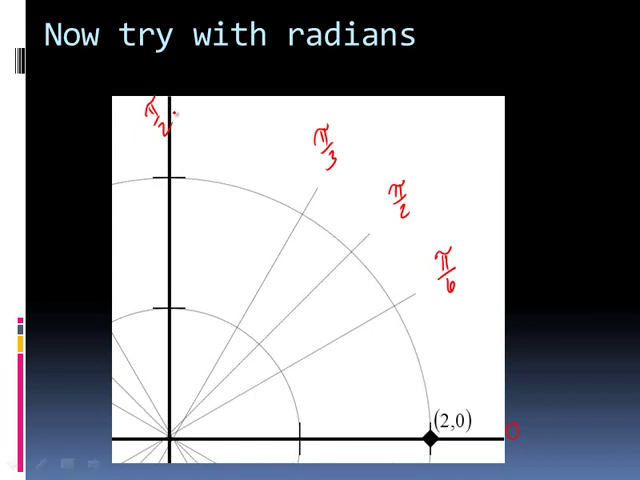
key("space")
key("space")
key("space")
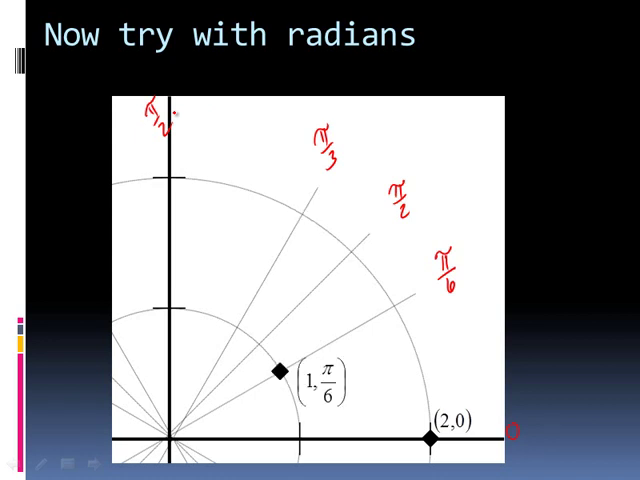
key("space")
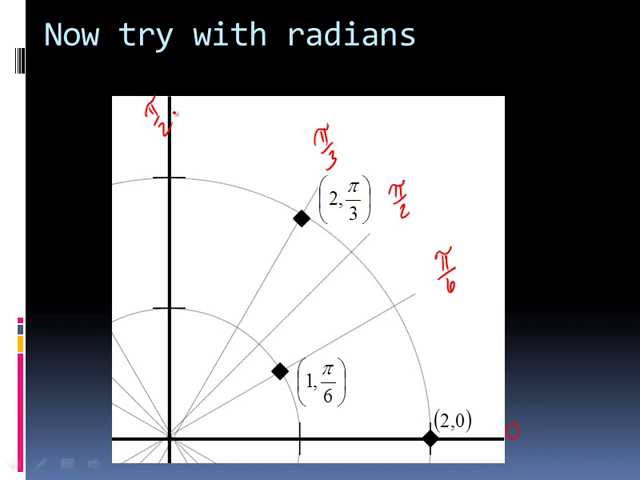
key("space")
key("space")
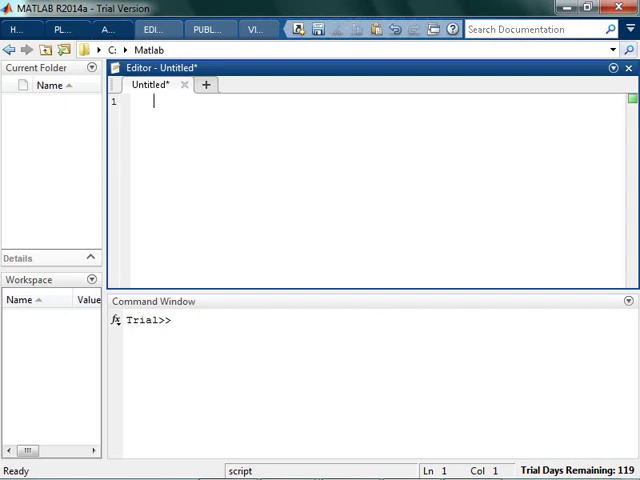
type("theta = [0")
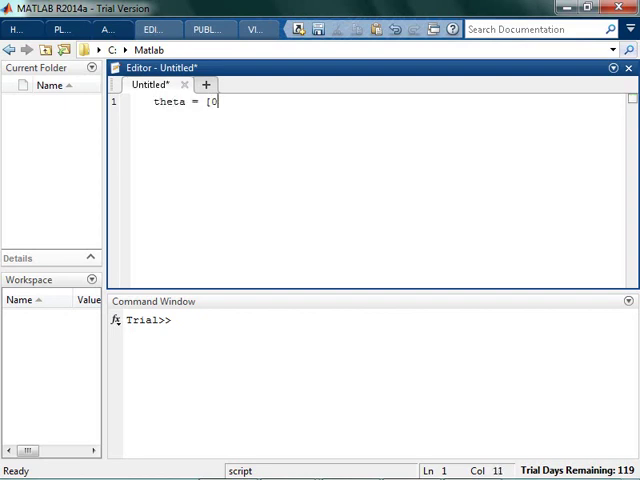
type(", pi/3")
Step: Enter theta = [0, pi/6, pi/2, pi/3, pi/2] and r = ones(1,5) in the Editor
key("BackSpace")
type("6, pi/")
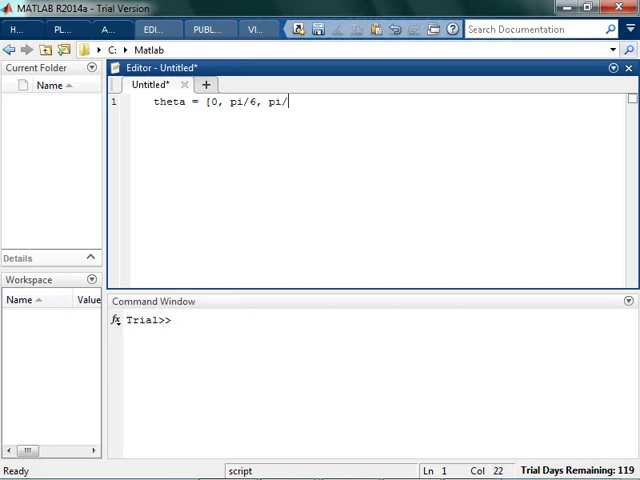
type("2, pi3")
key("BackSpace")
type("/3,")
type(" pi/2]")
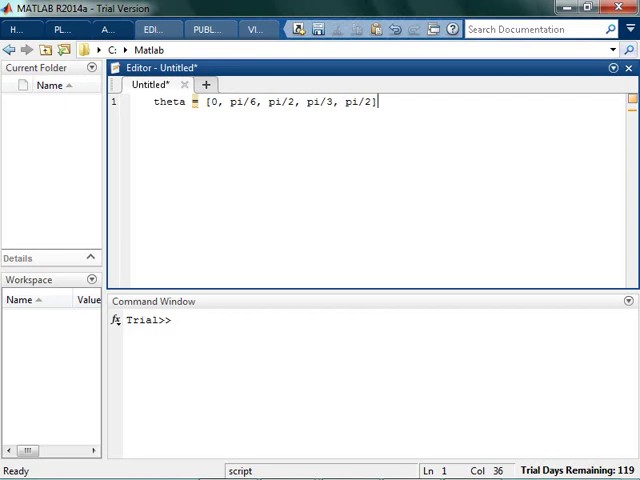
type(";")
key("Return")
type("r = ")
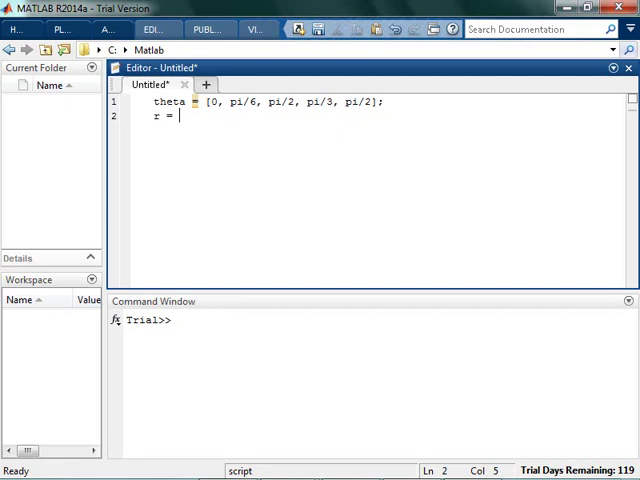
type("[1")
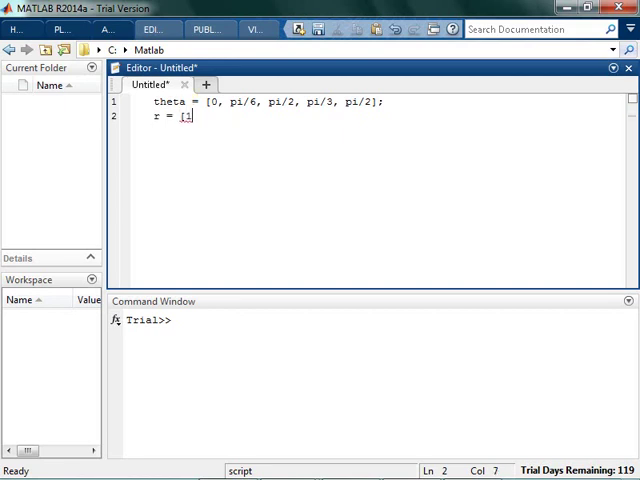
type(" 1 1 1 1")
left_click_drag(243, 116, 184, 117)
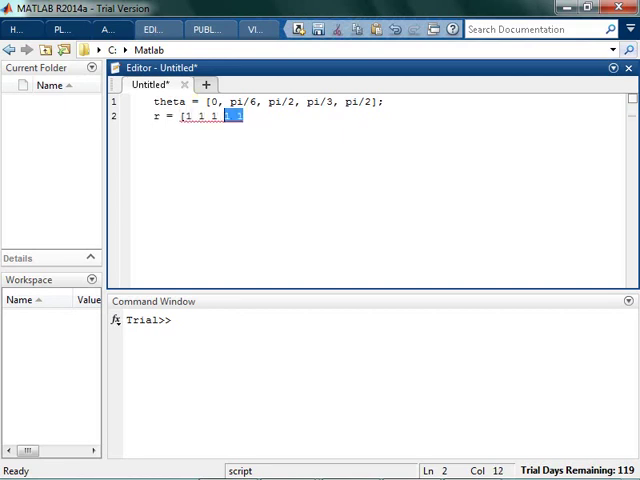
key("BackSpace")
type("ones")
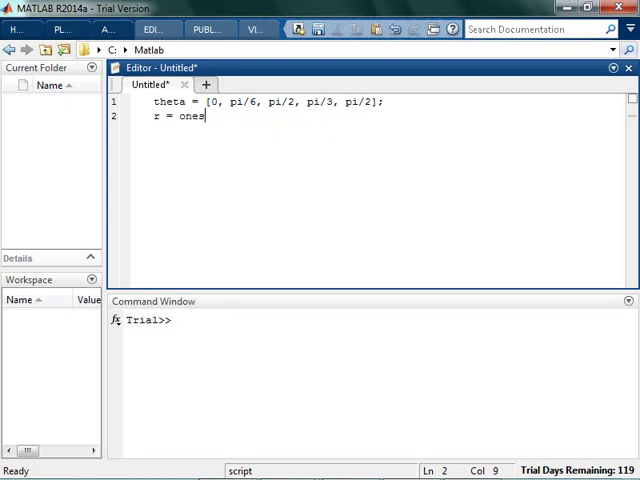
type("(1,")
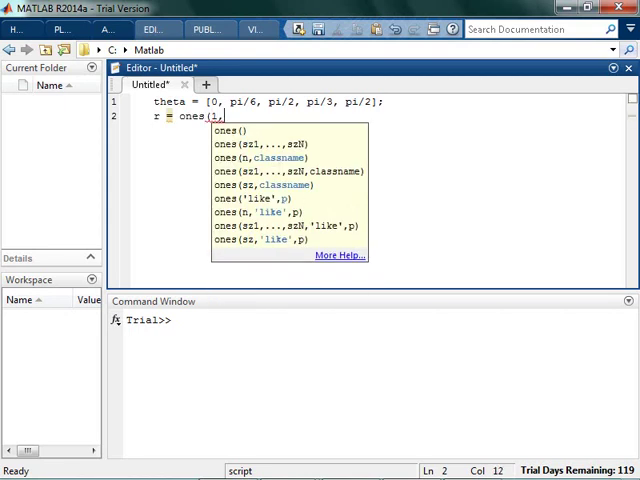
type("5)")
key("Return")
key("BackSpace")
type(";")
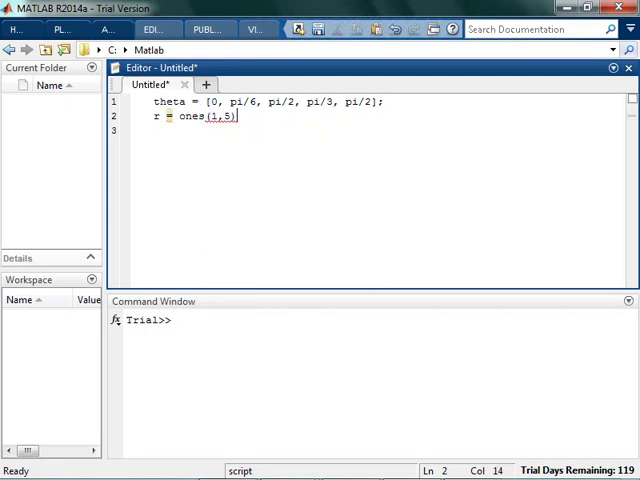
Step: Add polar(theta,r) and run the script to draw the polar plot
key("Return")
type("polar")
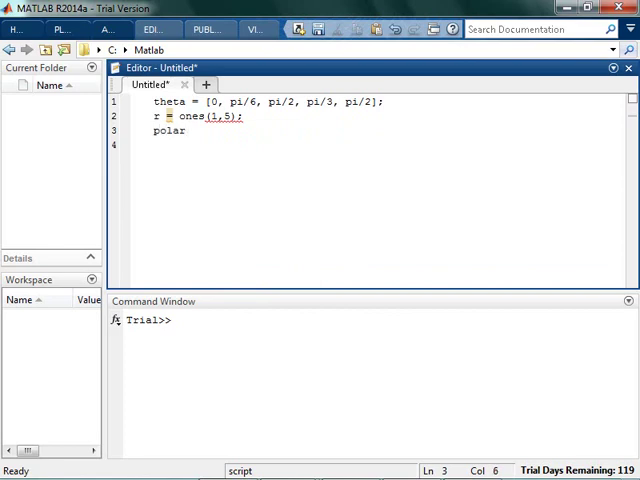
type("(theta,ro")
key("BackSpace")
type(")")
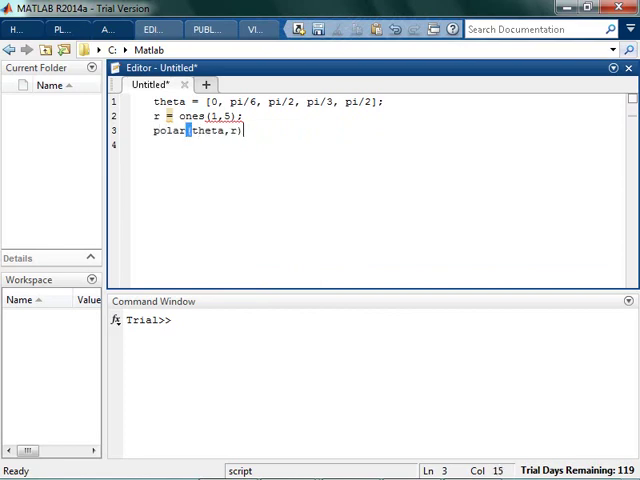
key("ctrl+Return")
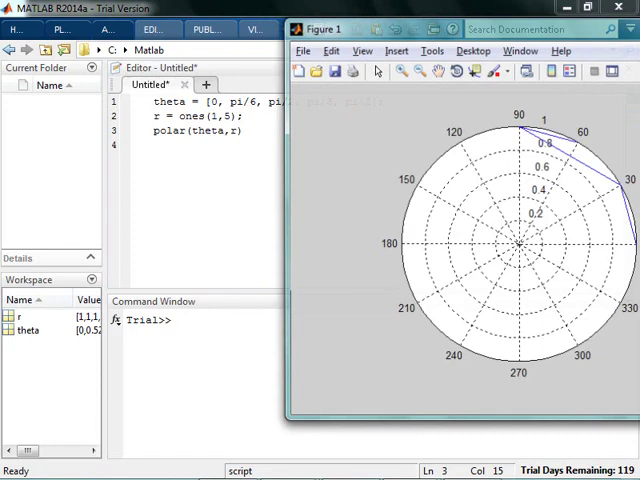
Step: Drag the Figure 1 polar plot window out of the corner and leftward over the editor
mouse_move(560, 28)
left_mouse_down()
mouse_move(400, 132)
mouse_move(410, 126)
left_mouse_up()
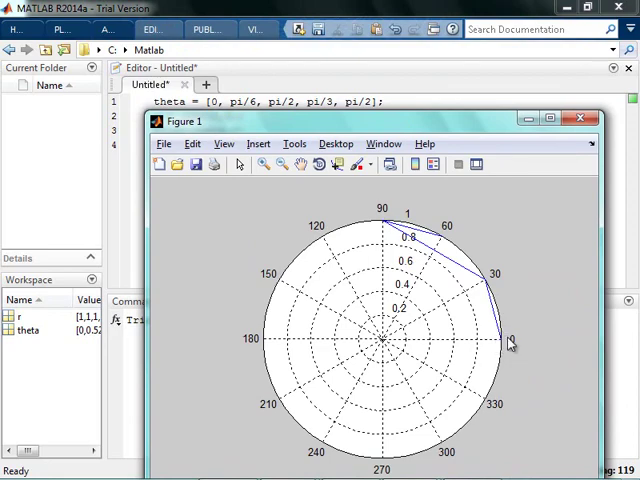
left_click_drag(288, 126, 244, 124)
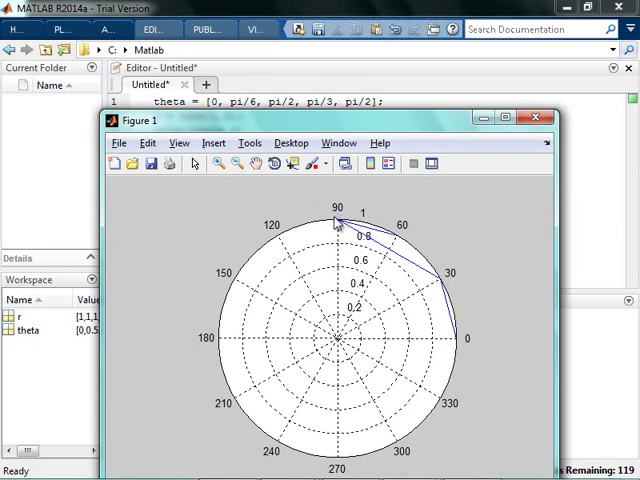
left_click(383, 101)
left_click(290, 101)
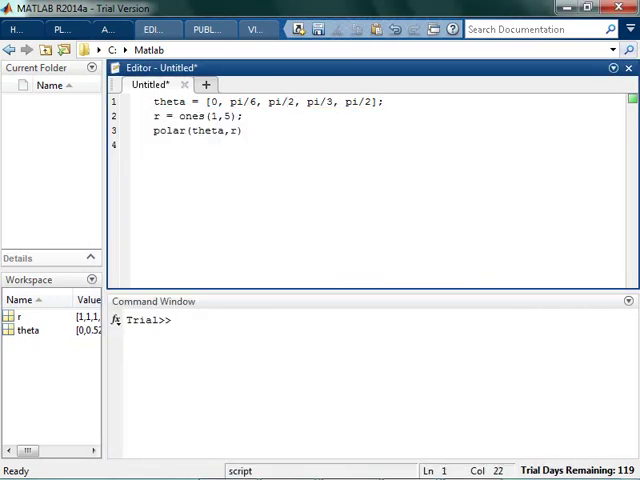
key("Delete")
type("4")
key("ctrl+Return")
key("alt+Tab")
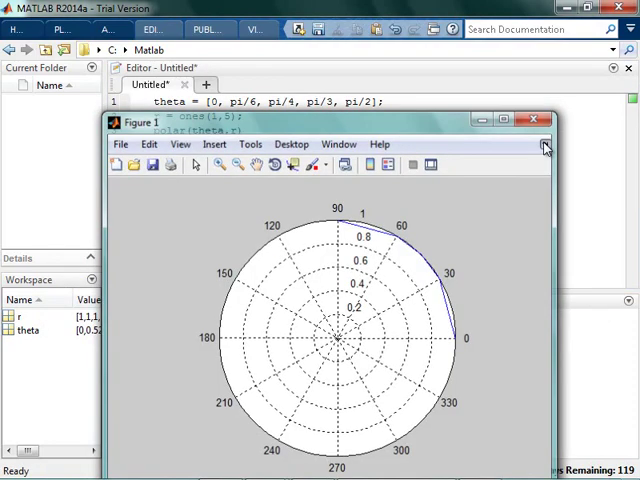
left_click(547, 143)
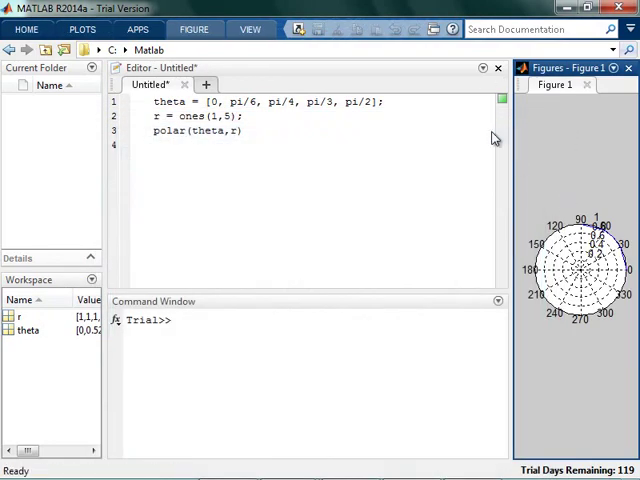
left_click_drag(511, 136, 348, 136)
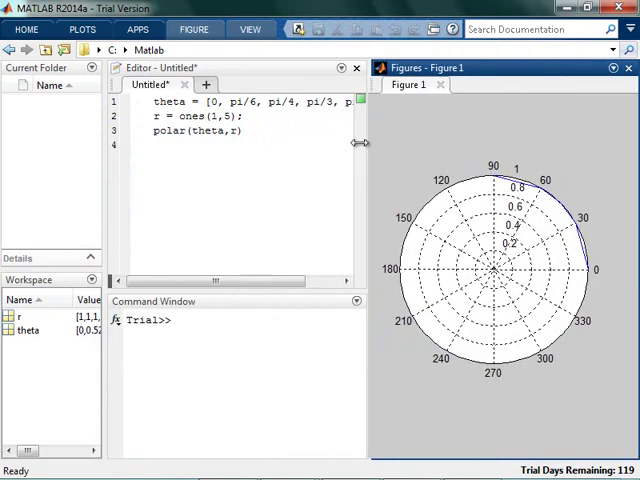
left_click(613, 68)
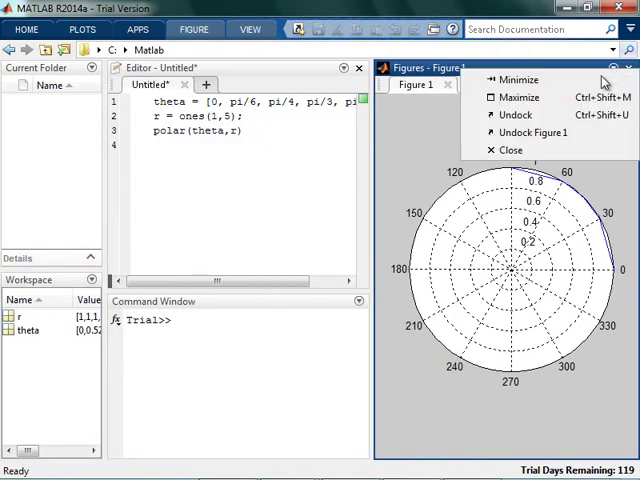
left_click(532, 133)
left_click_drag(437, 122, 540, 52)
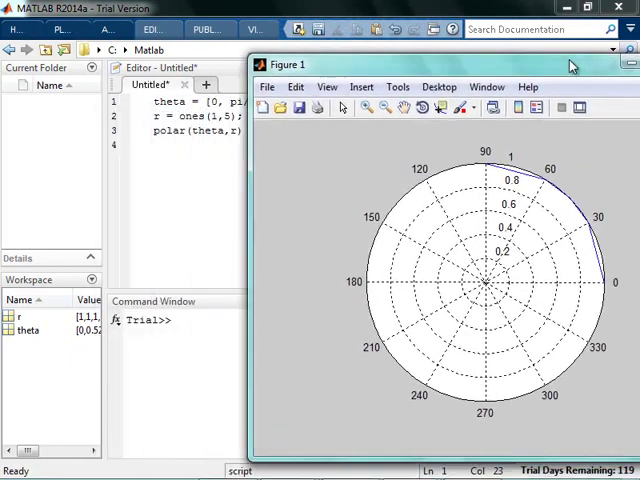
left_click_drag(465, 50, 290, 120)
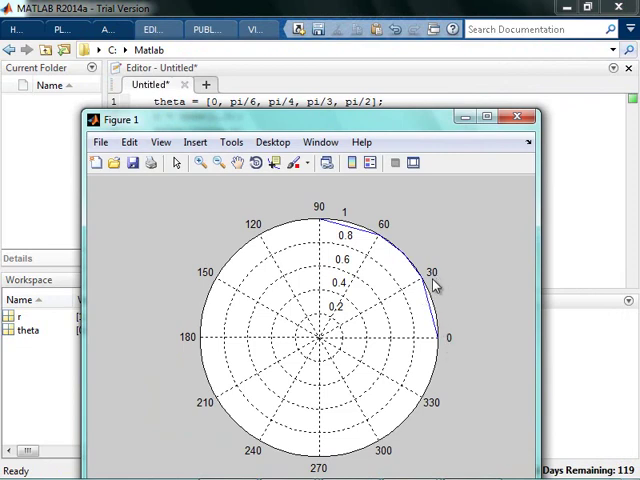
Step: Zoom in on the polar curve near the 30° mark, then zoom back out
left_click(199, 163)
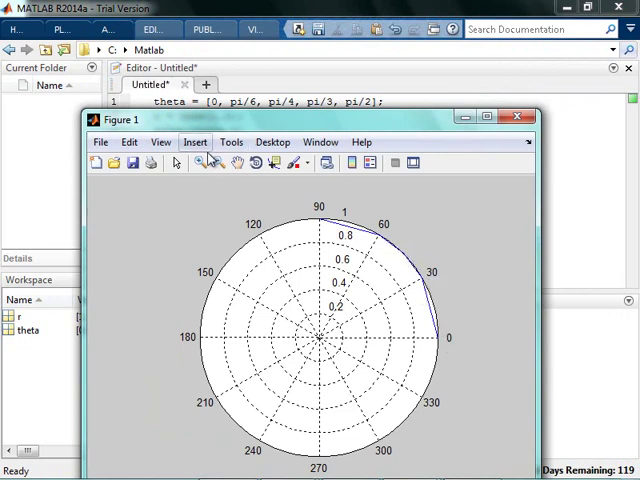
left_click(414, 270)
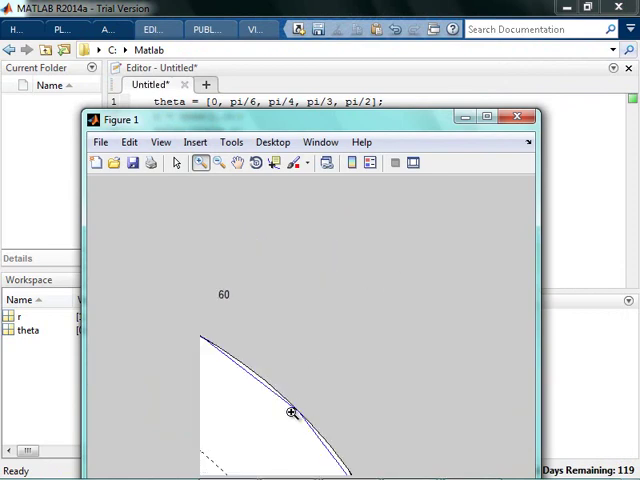
left_click(218, 163)
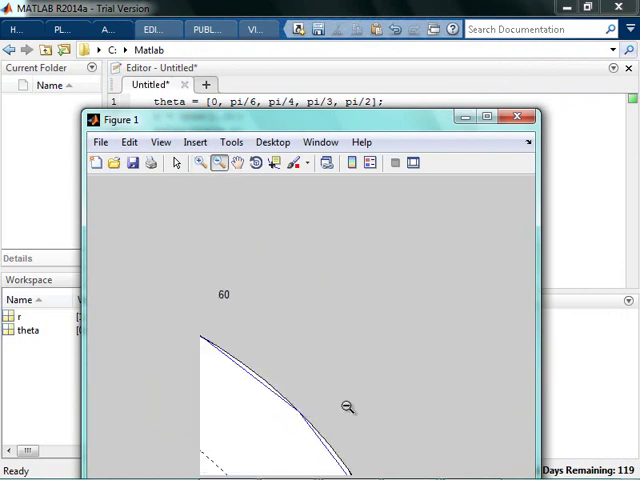
left_click(290, 431)
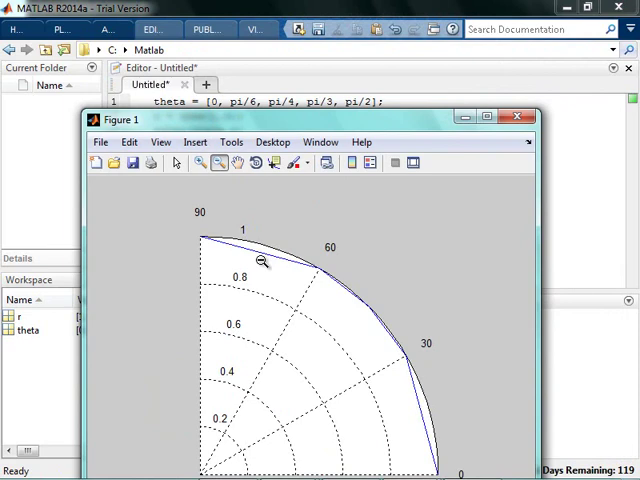
Step: Delete the semicolon ending the original theta line and move to its start for commenting
left_click(385, 101)
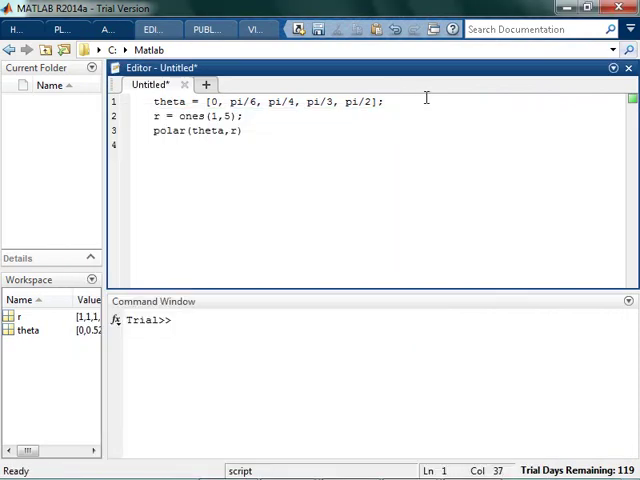
key("BackSpace")
key("Right")
key("Up")
type("%")
Step: Add theta = [0, 30, 45, 60, 90] * pi/180 on a new line and rerun the script
key("Return")
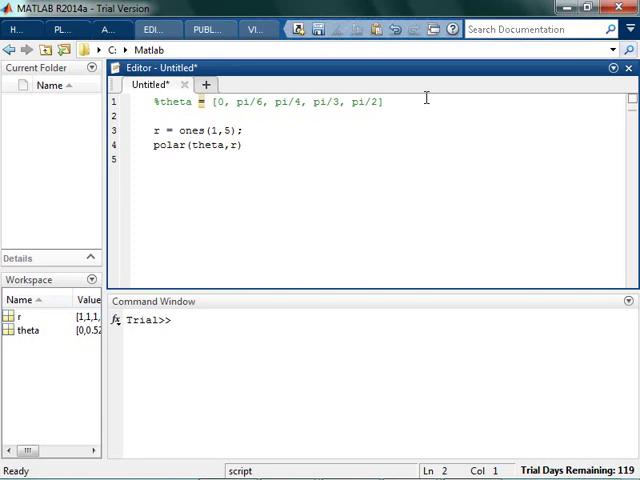
type("theta = ")
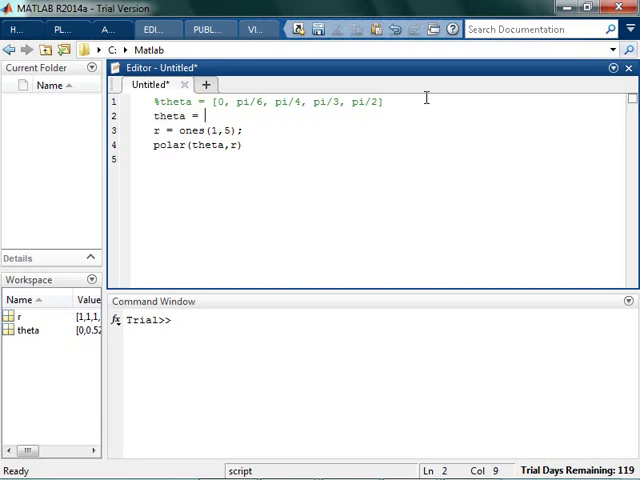
type("[0")
type(", 30, 45, 60")
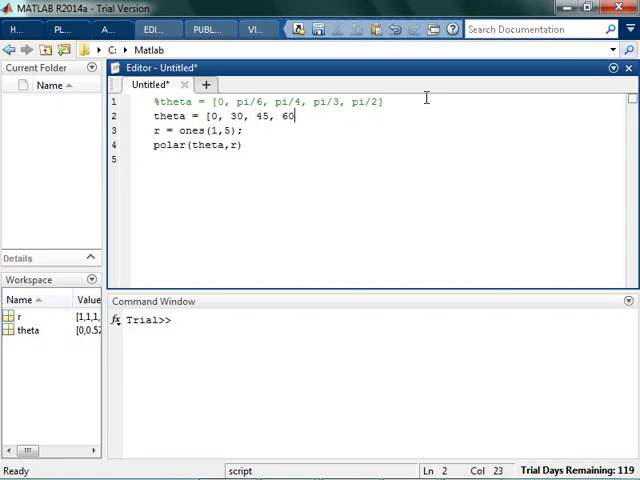
type(", 90] *")
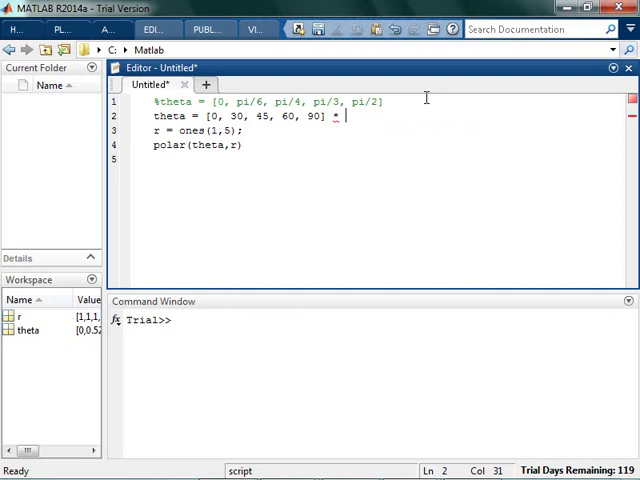
type("pi")
type("/180;")
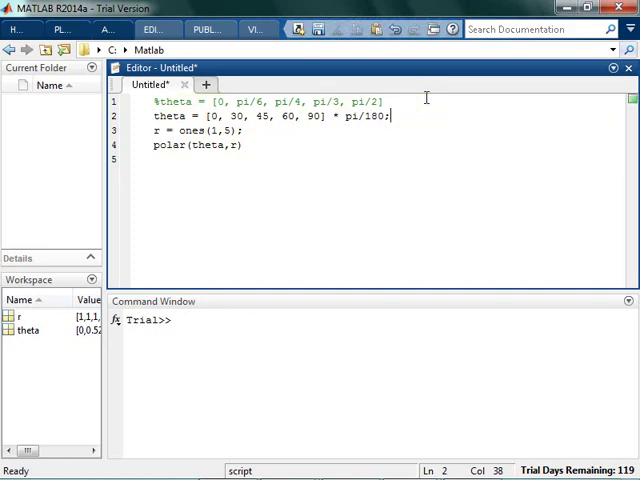
key("Up")
key("Return")
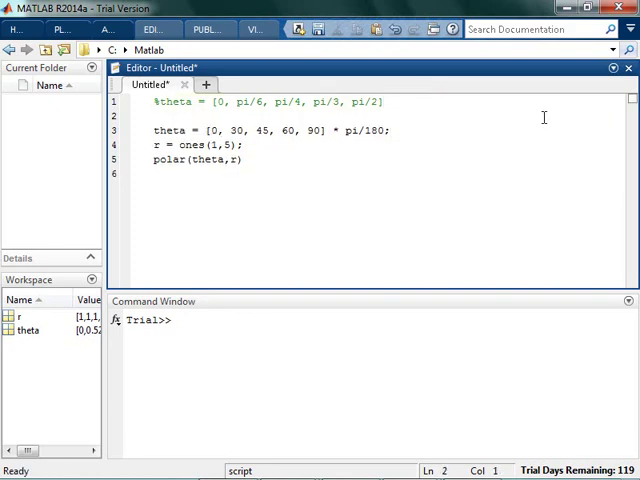
type("clf")
key("ctrl+Return")
Step: Remove the temporary clf line and leftover blank lines, then switch to Figure 1
left_click(186, 117)
double_click(186, 117)
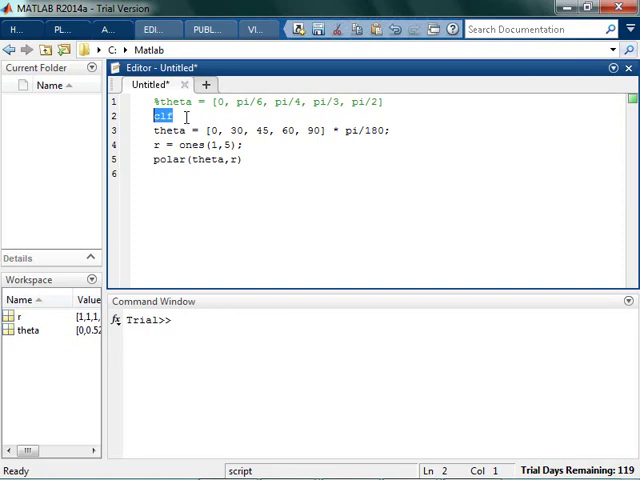
key("Return")
key("BackSpace")
key("Delete")
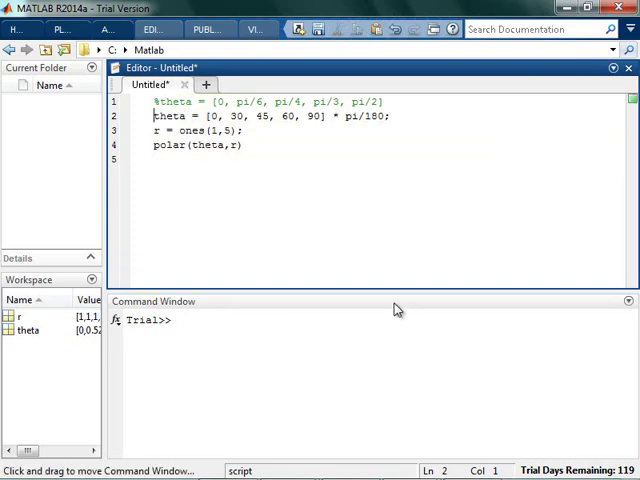
key("alt+Tab")
Step: Nudge the Figure 1 window down-left, then Alt+Tab away from the plot
left_click(243, 218)
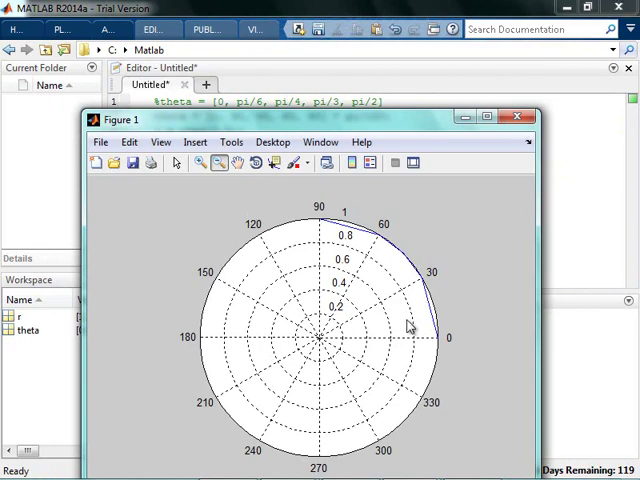
left_click_drag(390, 128, 375, 143)
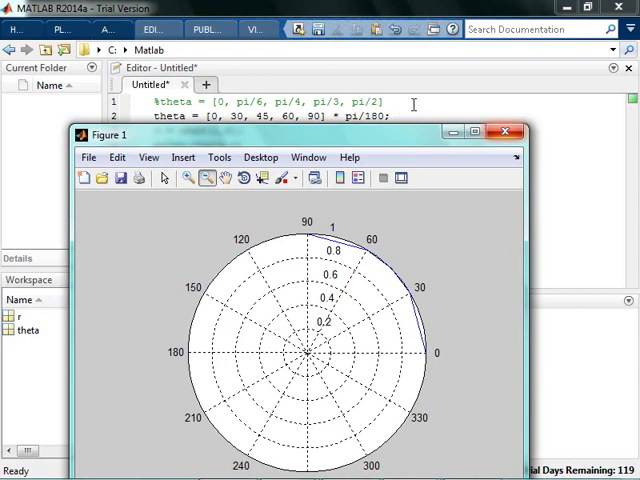
key("alt+Tab")
key("alt+Tab")
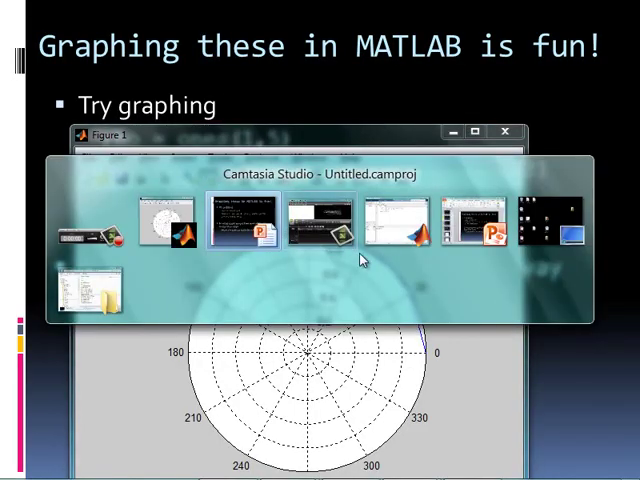
key("alt+Tab")
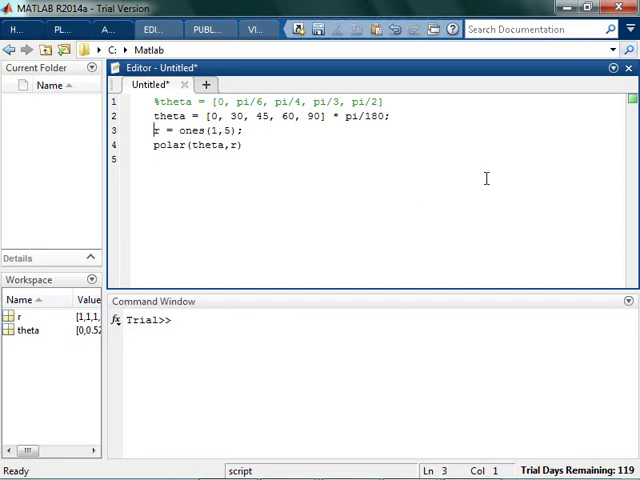
Step: Select the degree list [0, 30, 45, 60, 90] and replace it with linspace(0,360,10)
key("Right")
key("Right")
key("Right")
key("Left")
key("Left")
key("Left")
key("Left")
key("shift+Right")
key("shift+Right")
key("shift+Right")
key("shift+Right")
key("shift+Right")
key("shift+Right")
key("shift+Right")
key("shift+Right")
key("shift+Right")
key("shift+Right")
key("shift+Right")
key("shift+Right")
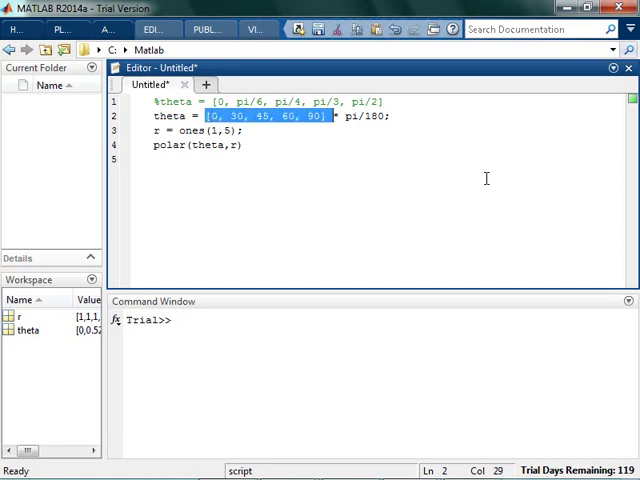
type("linspace(")
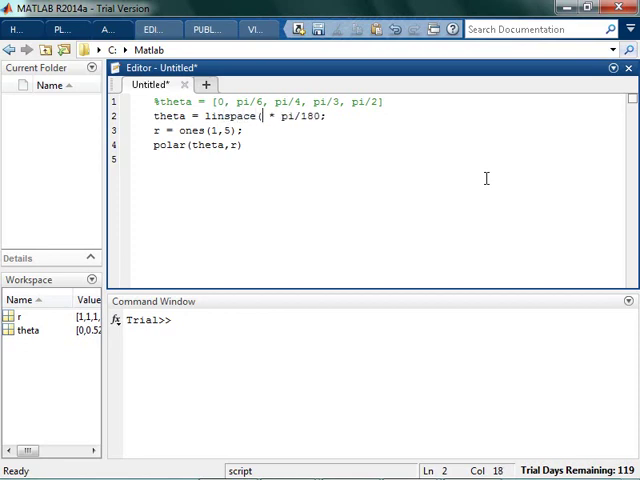
type("0,360,")
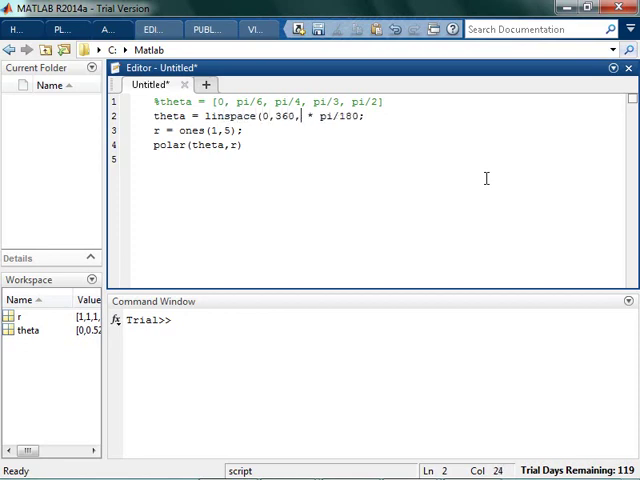
type("10")
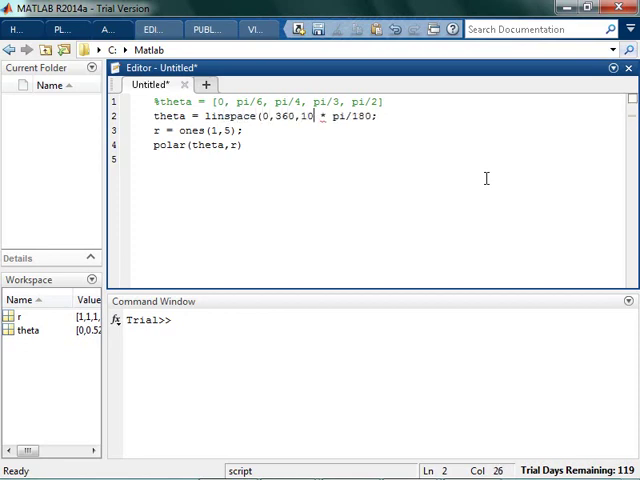
type(")")
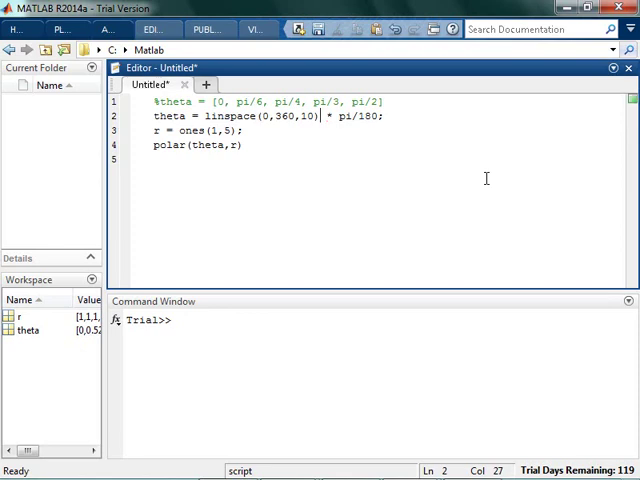
Step: Change r to ones(1,10), rerun, and bring up the ten-point polygon plot
key("Down")
key("Left")
key("Left")
key("BackSpace")
type("10")
key("ctrl+Return")
key("alt+Tab")
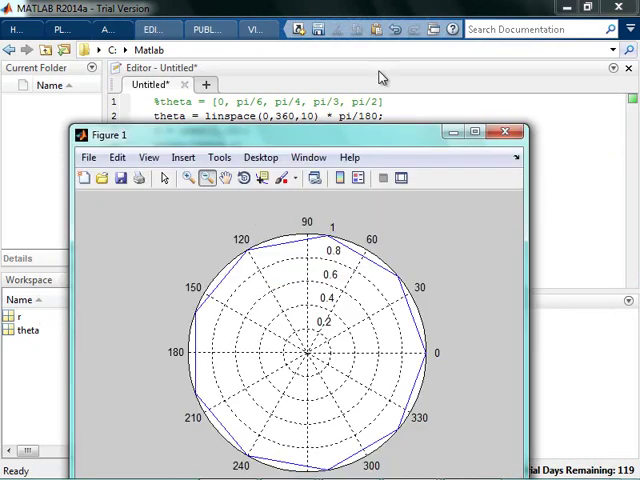
Step: Dock Figure 1 into the desktop beside the script editor and start moving the Command Window
left_click_drag(358, 137, 436, 83)
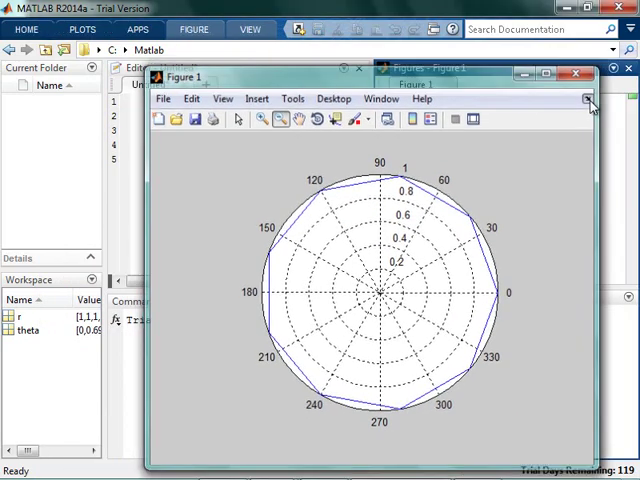
left_click(587, 99)
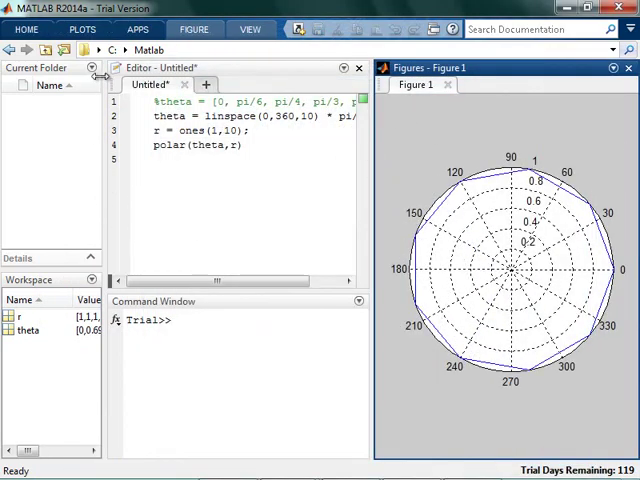
left_click_drag(260, 67, 12, 84)
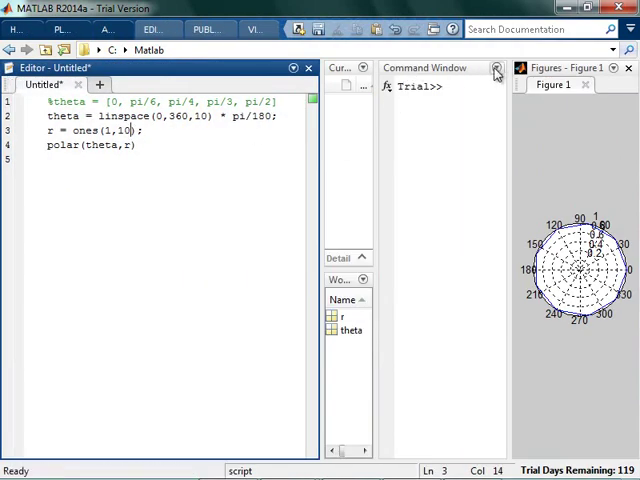
left_click(497, 70)
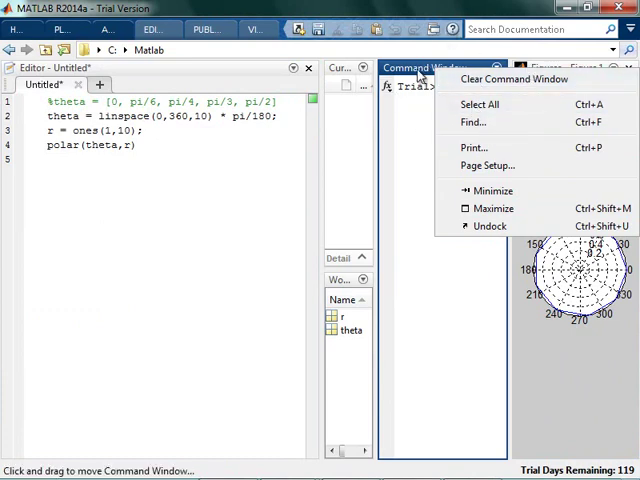
mouse_move(419, 70)
left_mouse_down()
mouse_move(238, 303)
mouse_move(455, 405)
left_mouse_up()
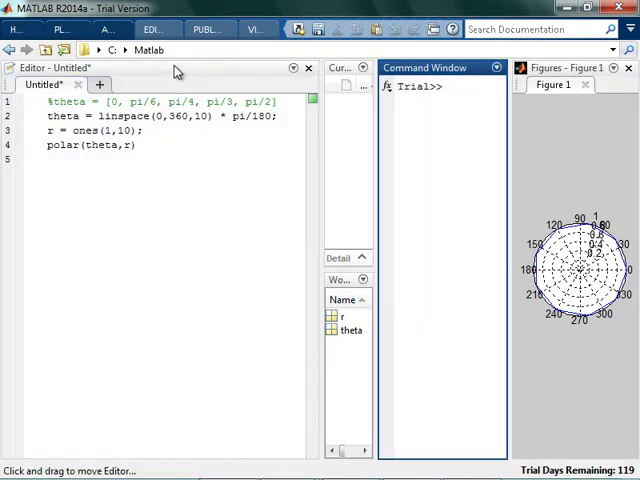
mouse_move(175, 70)
left_mouse_down()
mouse_move(190, 78)
mouse_move(440, 85)
left_mouse_up()
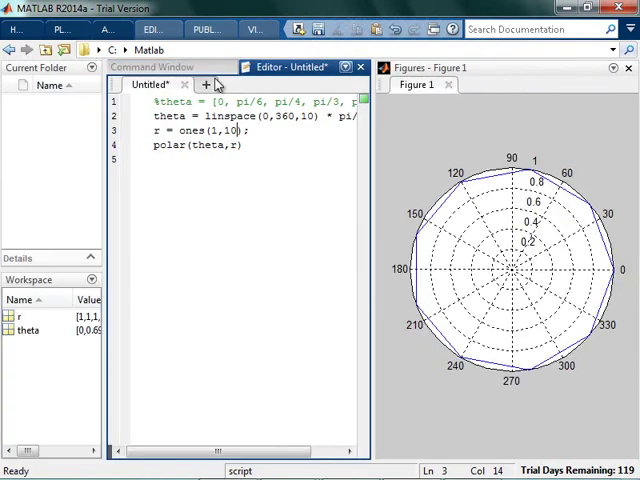
Step: Close the Current Folder and Workspace panels and dock the Command Window below the Editor
left_click(92, 68)
left_click(136, 293)
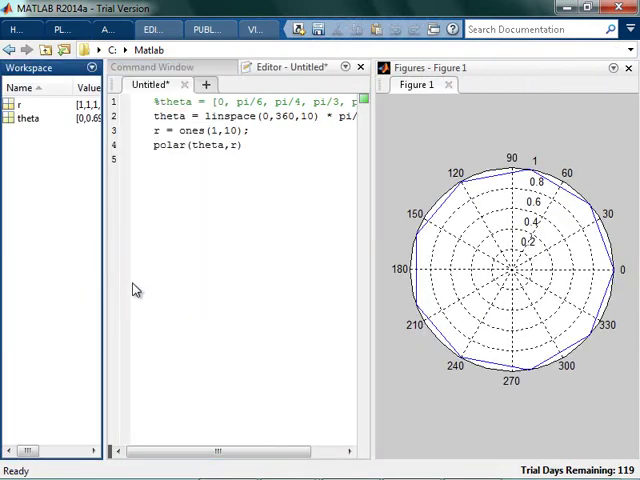
left_click(92, 68)
left_click(155, 350)
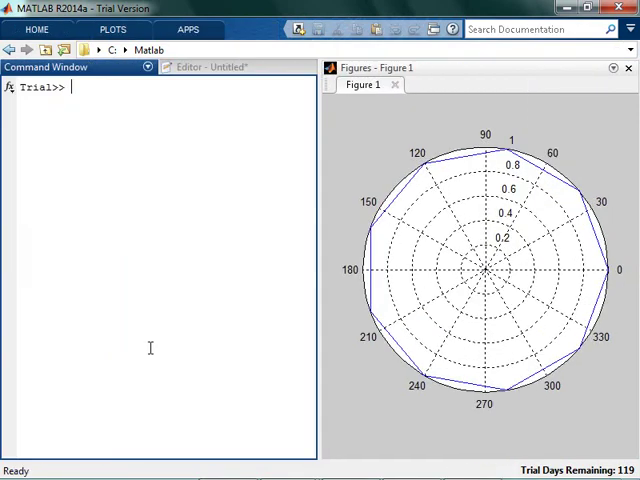
left_click(195, 67)
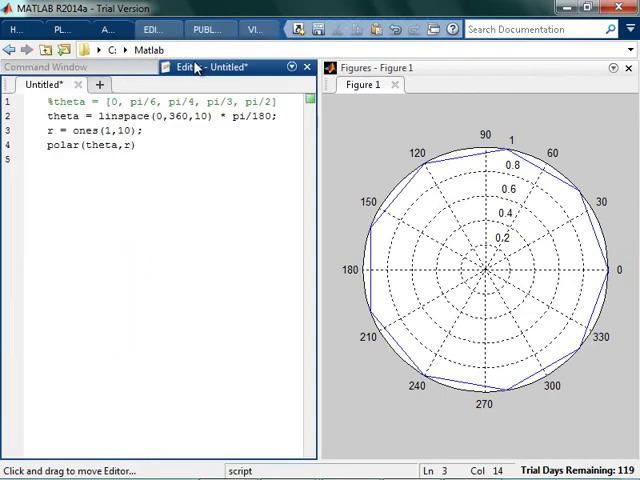
left_click_drag(87, 67, 157, 414)
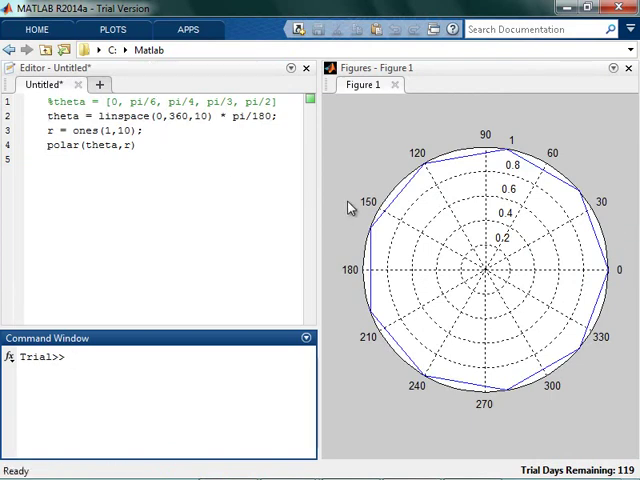
Step: Change the point count to 100 in theta and r, then rerun the script
left_click(205, 117)
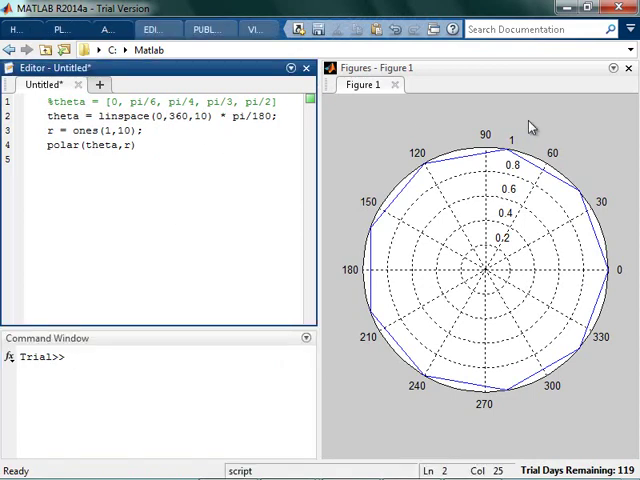
type("0")
key("Down")
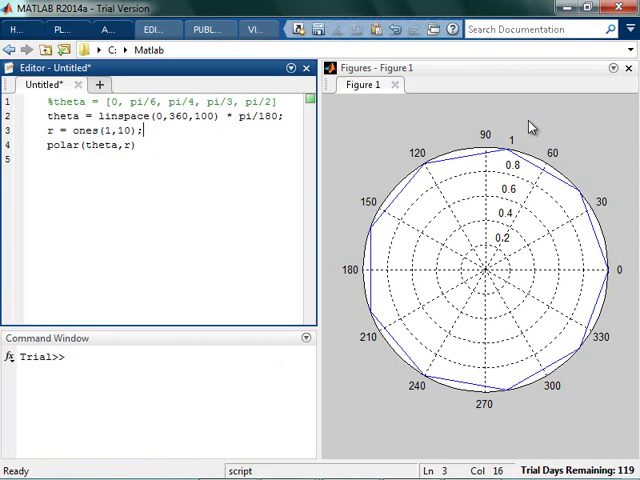
key("Left")
key("Left")
type("0")
key("ctrl+Return")
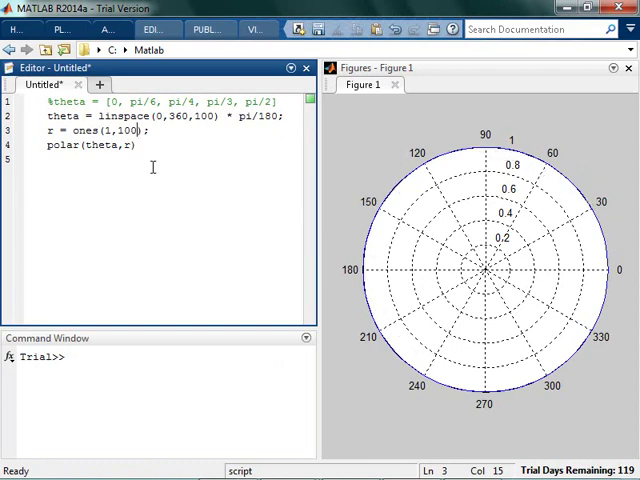
Step: Add a polar(0,2) line and move it above the first polar call
left_click(190, 145)
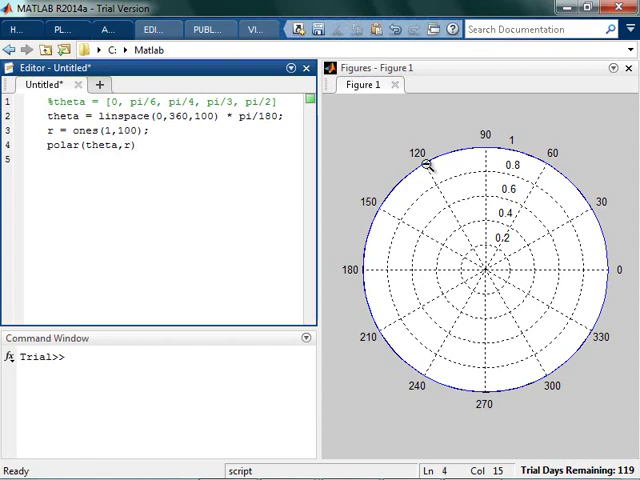
key("Return")
type("hold on")
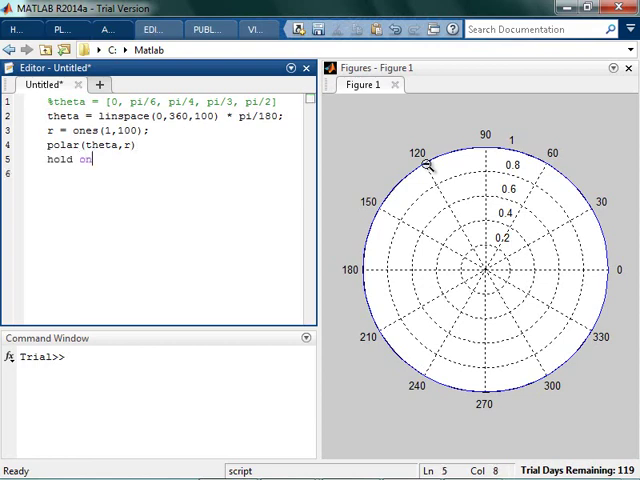
key("Return")
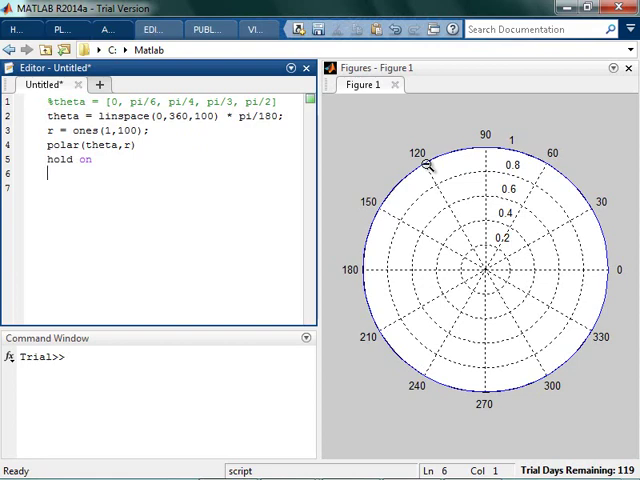
type("po")
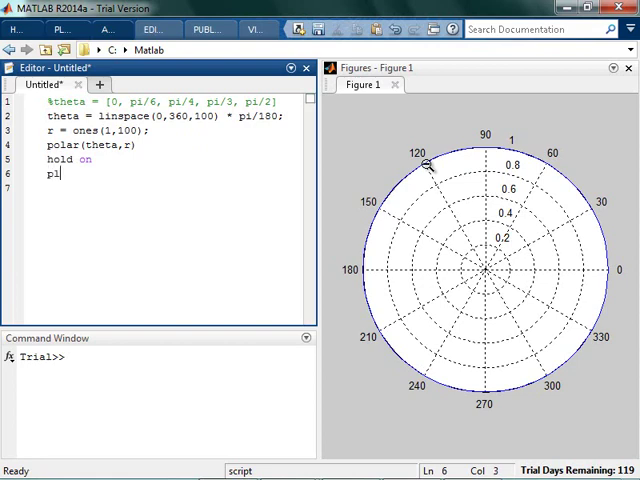
type("lar(0,")
type("2)")
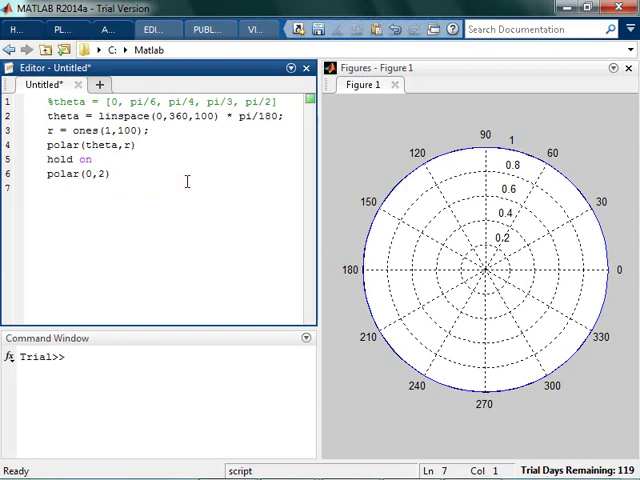
key("shift+Down")
key("ctrl+x")
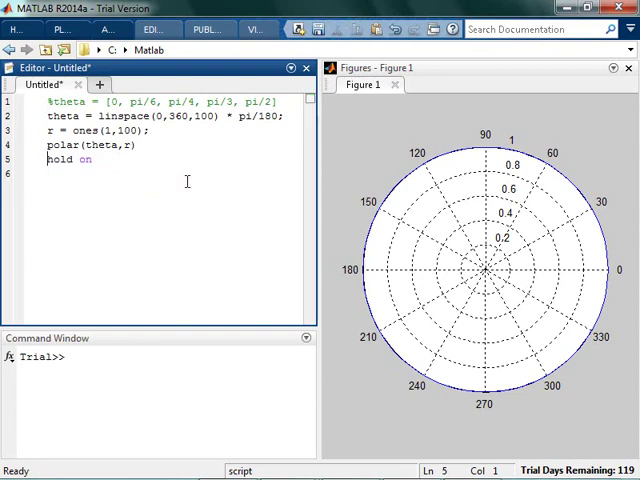
key("Up")
key("Up")
key("ctrl+v")
key("Return")
Step: Add hold on after polar(0,2) and delete the duplicate hold on line
key("Up")
type("ho")
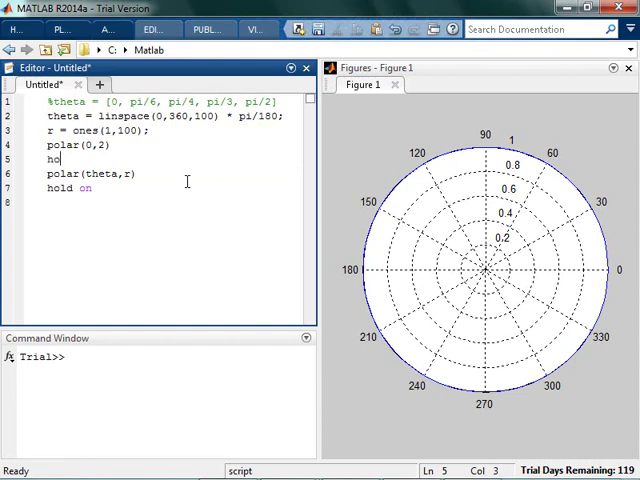
type("ld on")
key("Down")
key("Down")
key("shift+Home")
key("Delete")
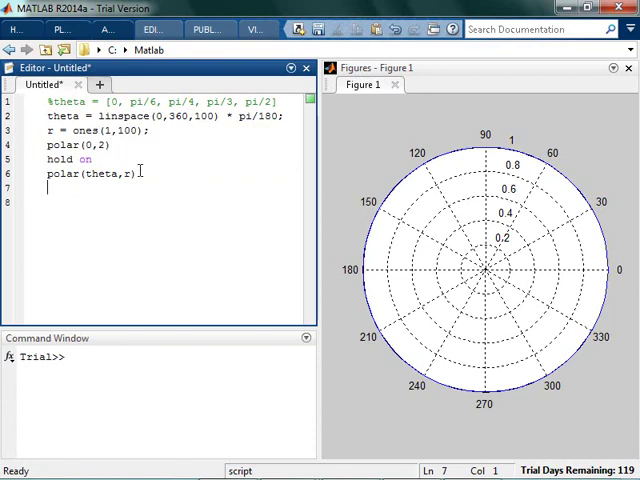
Step: Close the docked figure, rerun with F5, and dock the new circle figure beside the script
left_click(628, 67)
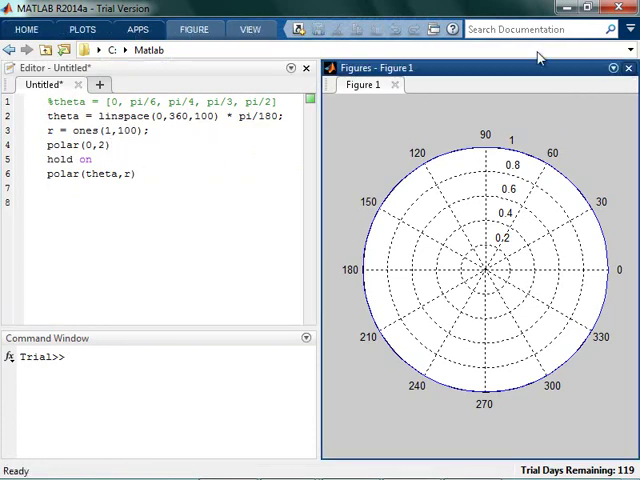
key("F5")
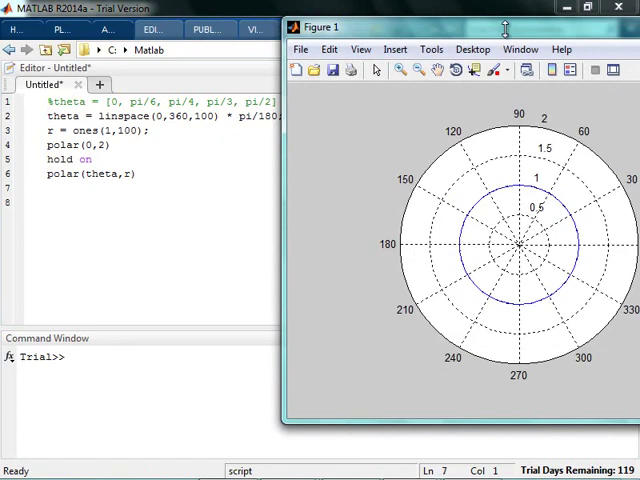
left_click_drag(618, 36, 590, 50)
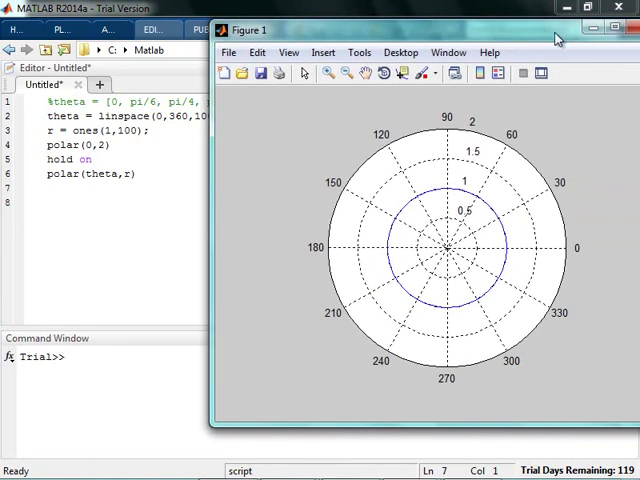
left_click(601, 44)
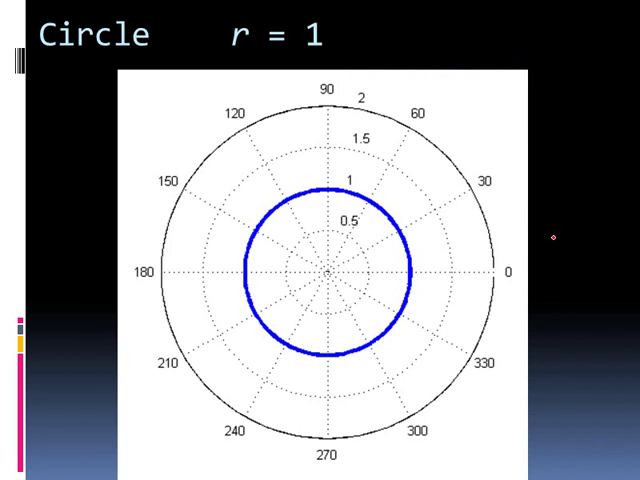
Step: Advance the presentation from the Circle r = 1 slide to the Spiral r = θ slide
left_click(553, 237)
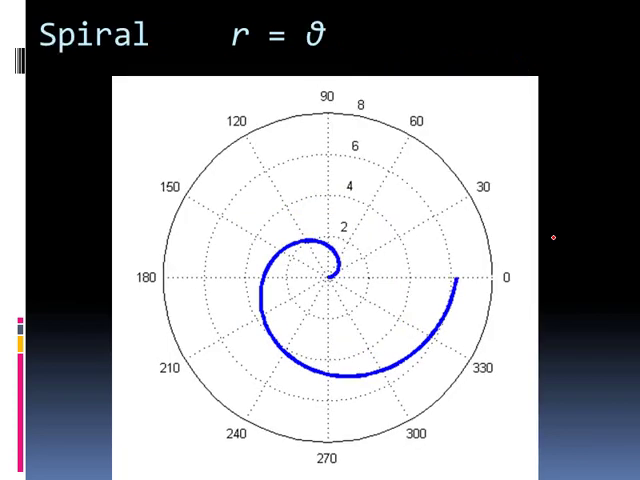
Step: Replace r = ones(1,100) with r = theta and run the script
key("alt+Tab")
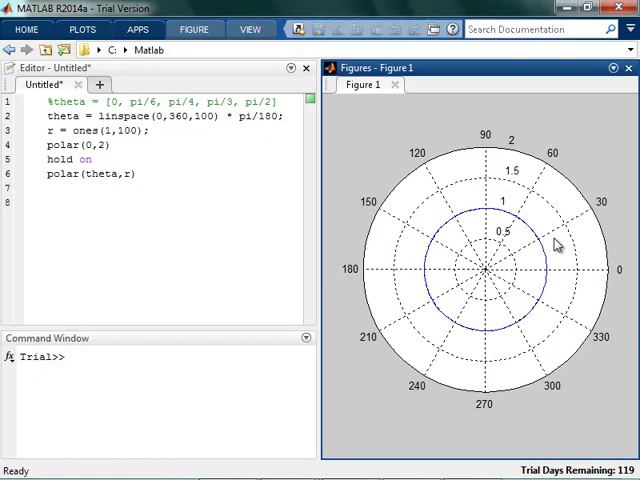
left_click(178, 131)
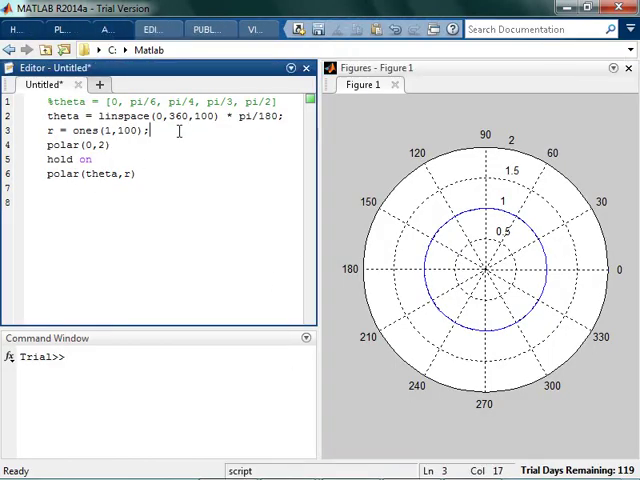
key("shift+Down")
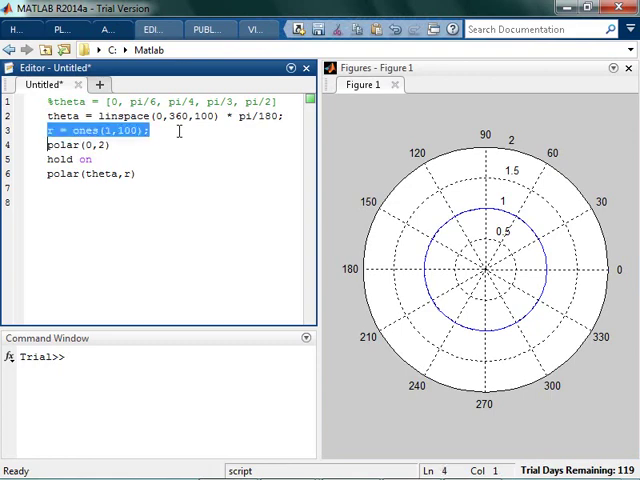
key("Delete")
key("Return")
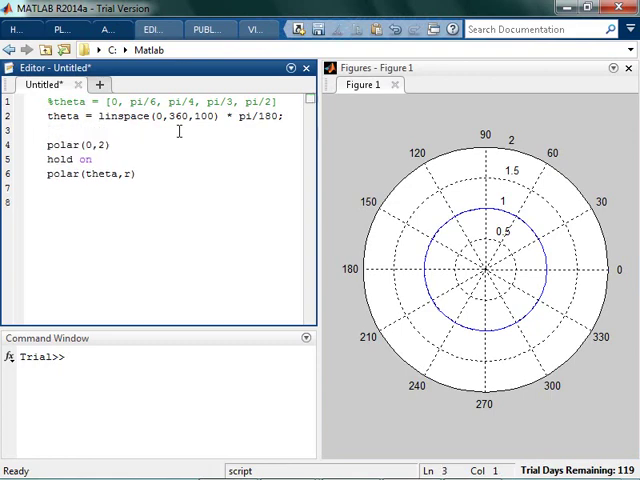
type("r = ")
type("theta")
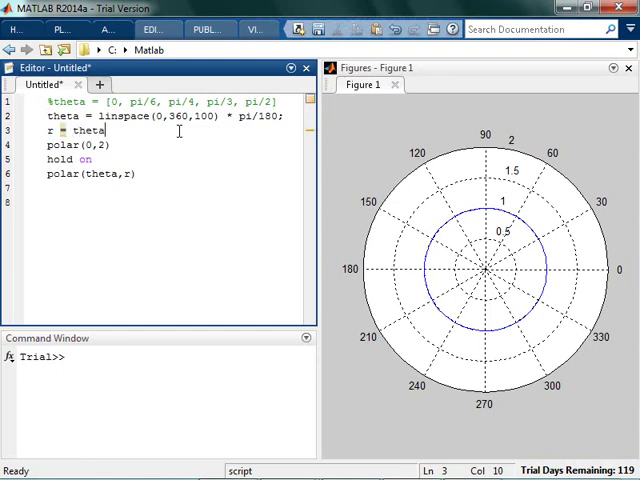
key("F5")
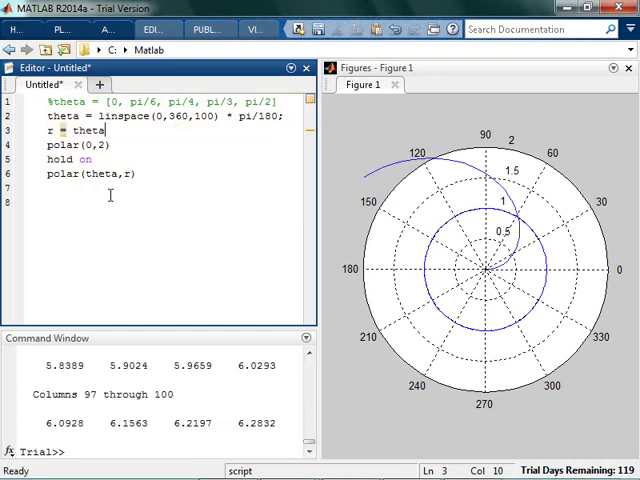
Step: Add a hold off line and rerun the spiral in a separate figure
left_click(176, 187)
key("Return")
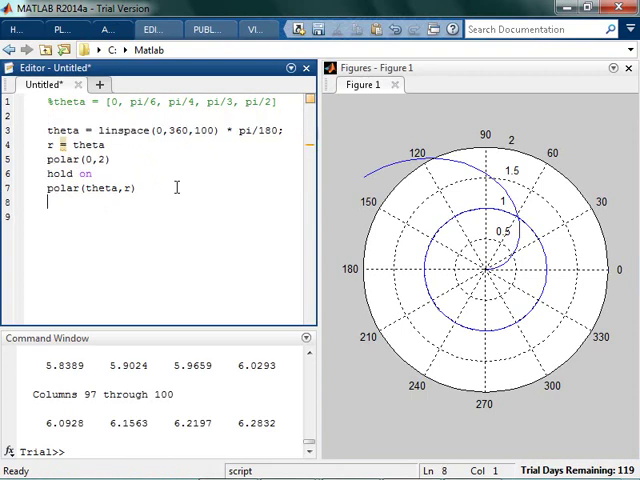
type("hold off")
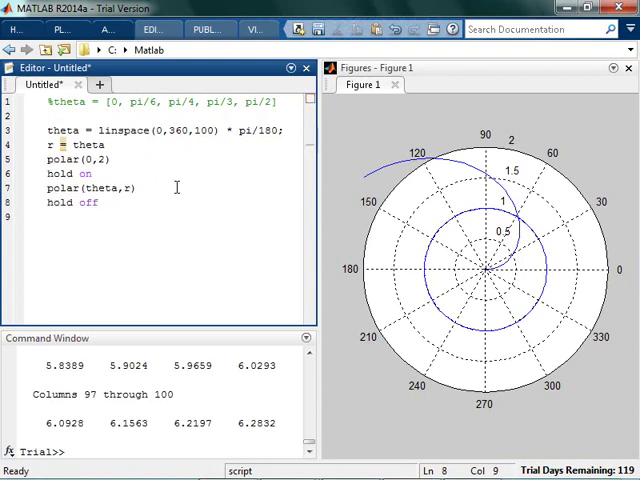
key("ctrl+Return")
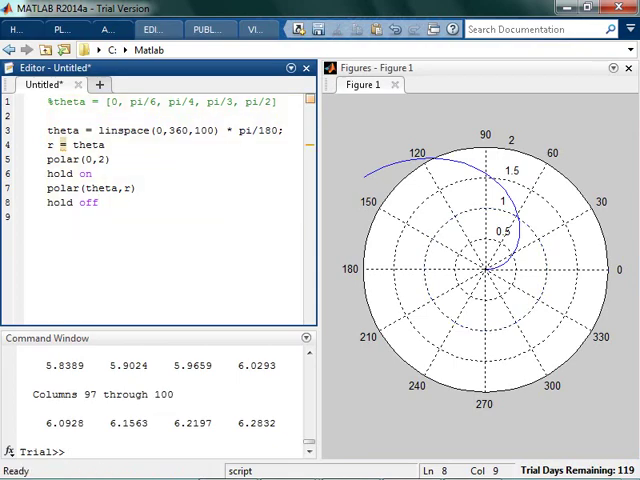
left_click(628, 68)
left_click(257, 160)
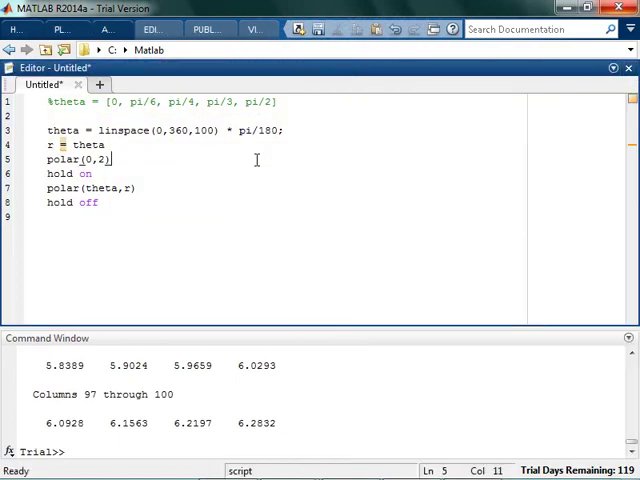
key("ctrl+Return")
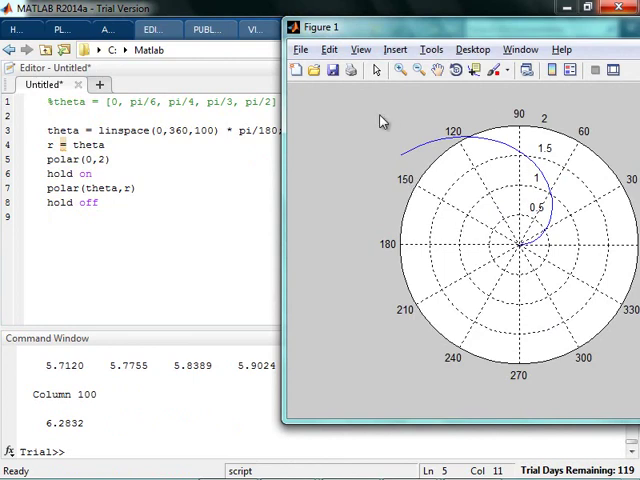
Step: Change polar(0,2) to polar(0,4*pi) so the spiral axes reach 4π
left_click(100, 160)
double_click(100, 160)
type("4")
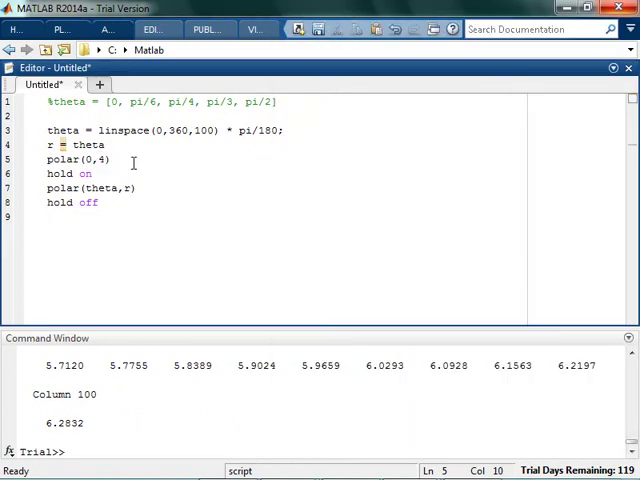
mouse_move(410, 467)
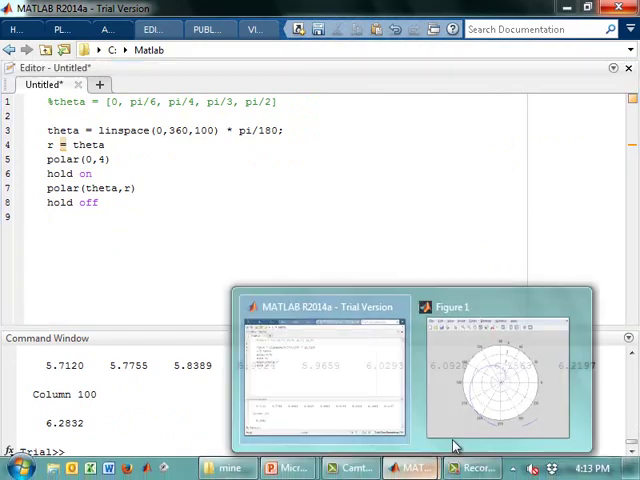
left_click(450, 380)
left_click_drag(610, 30, 572, 63)
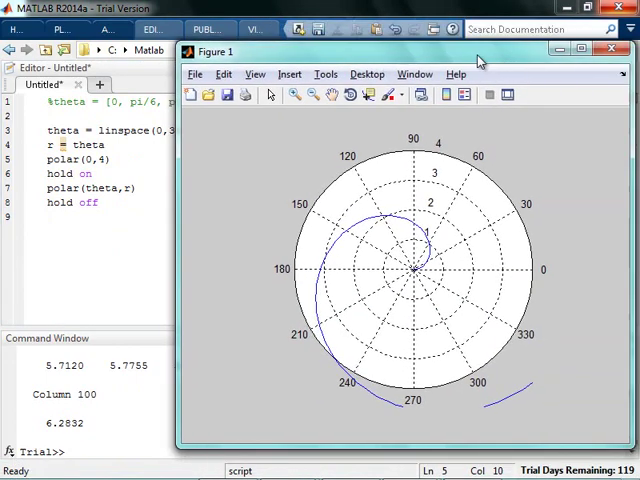
left_click(576, 52)
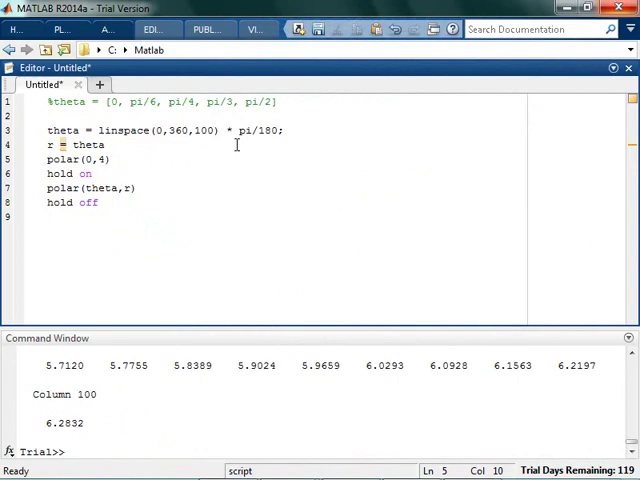
type("*pi")
key("F5")
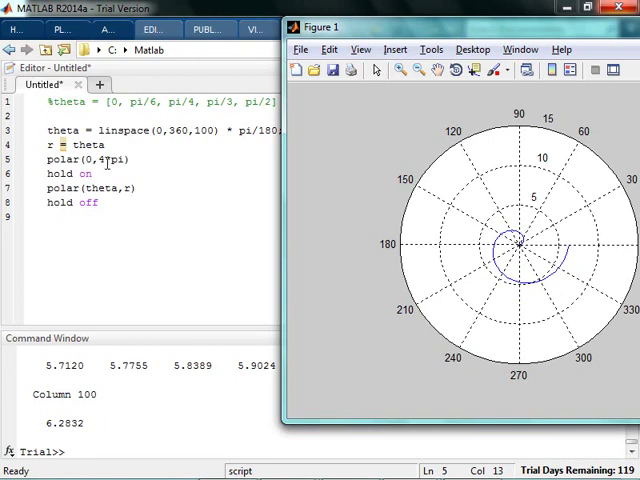
Step: Edit the theta expression on line 4, rerun, and view the Flower r = sin(4θ) slide
left_click(146, 158)
left_click(118, 145)
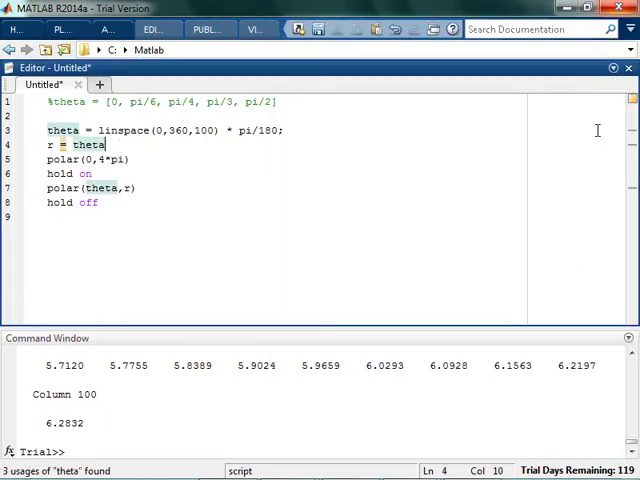
type(";")
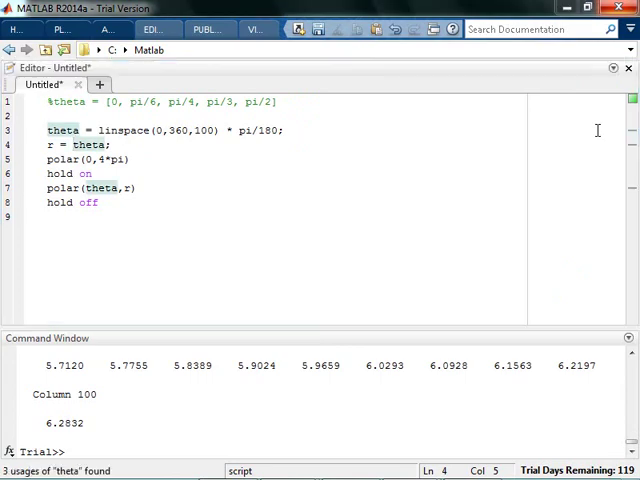
key("F5")
key("alt+Tab")
key("alt+Tab")
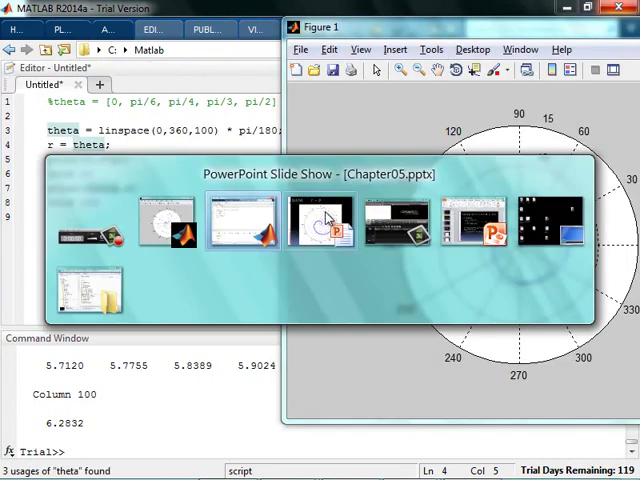
key("Next")
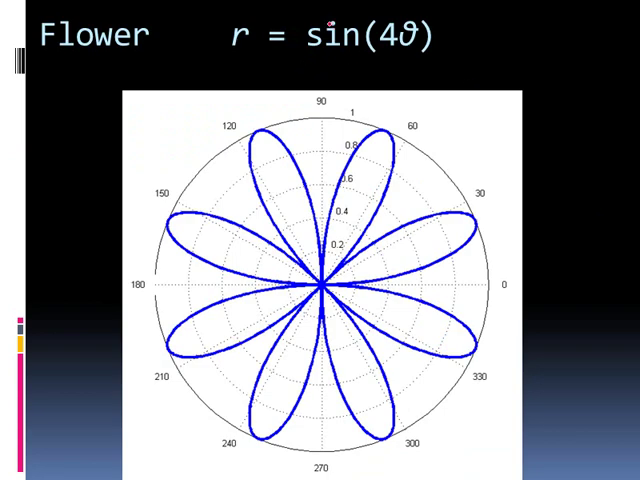
key("alt+Tab")
key("alt+Tab")
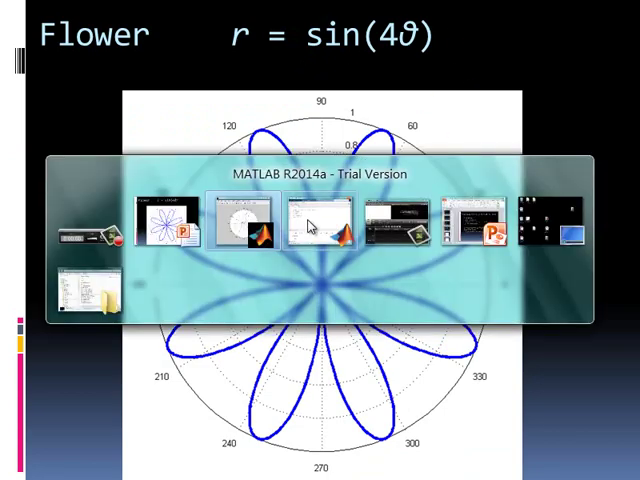
type("siontheta;")
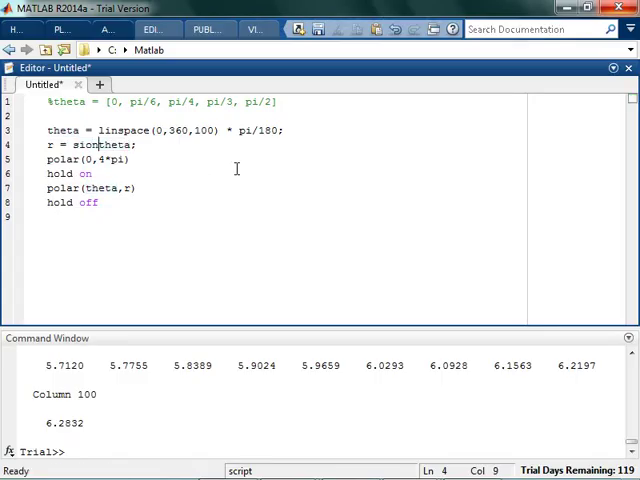
Step: Fix the mistyped sine function name in the radius definition
key("BackSpace")
key("BackSpace")
type("n(4*theta")
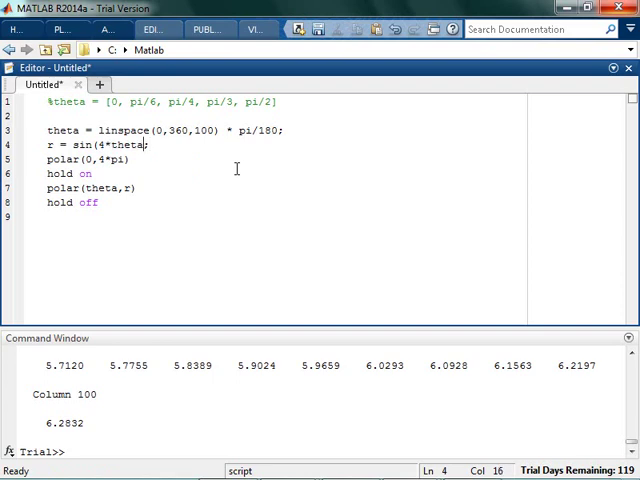
type(")")
key("Return")
key("ctrl+z")
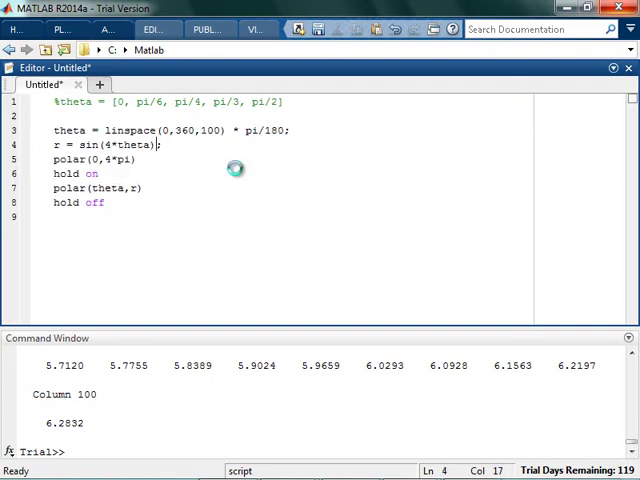
key("alt+Tab")
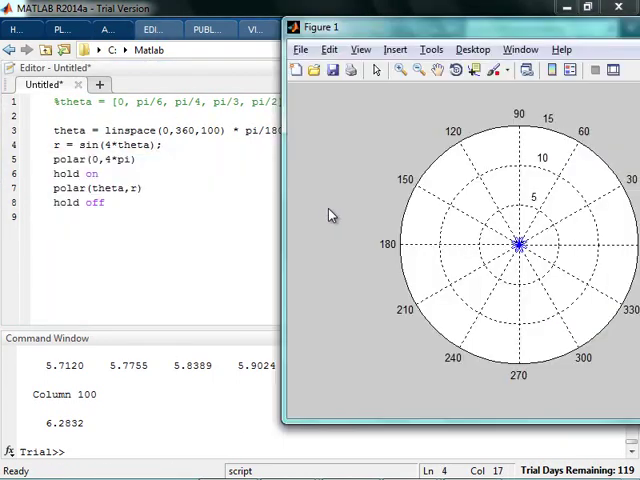
Step: Delete the polar(0,4*pi), hold on and hold off lines
left_click(150, 175)
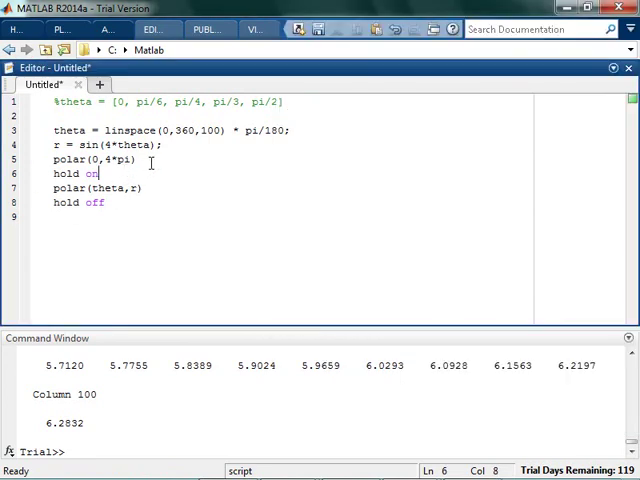
left_click_drag(137, 160, 18, 160)
key("Delete")
key("shift+Down")
key("shift+Down")
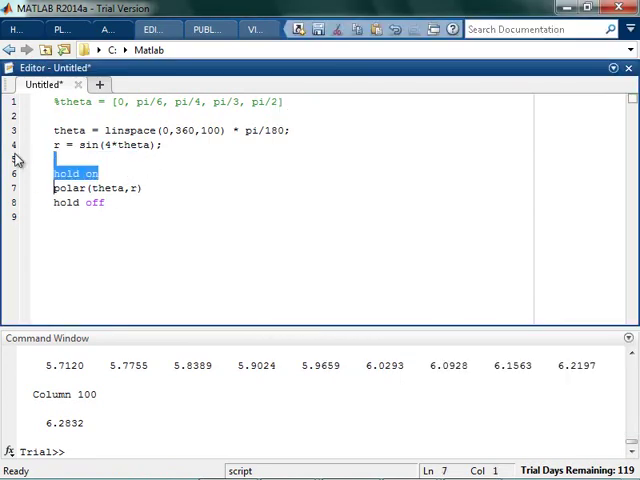
key("Delete")
key("shift+Down")
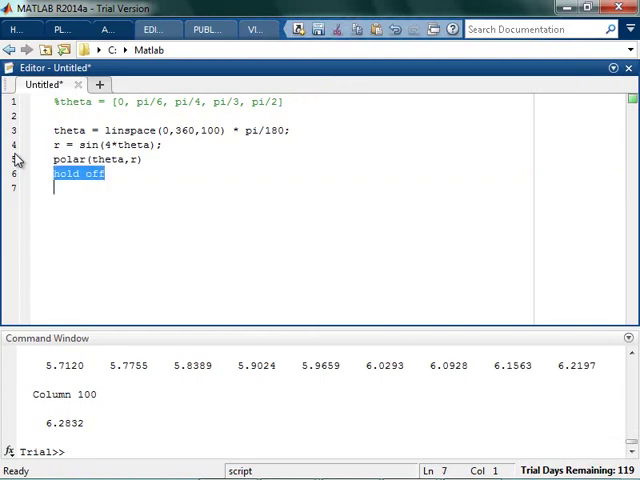
key("Delete")
Step: Compare with the Flower slide and view the eight-petal rose in Figure 1
key("alt+Tab")
key("alt+Tab")
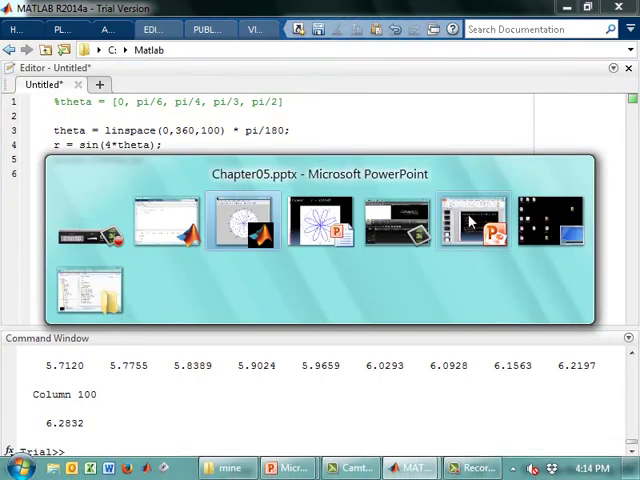
key("alt+Tab")
key("alt+Tab")
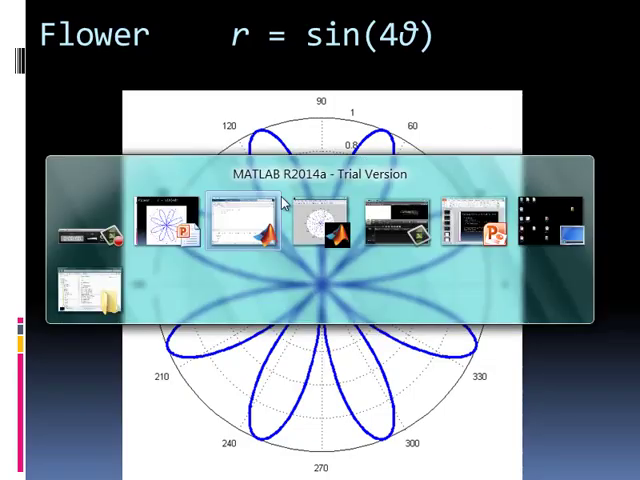
key("alt+Tab")
left_click(245, 222)
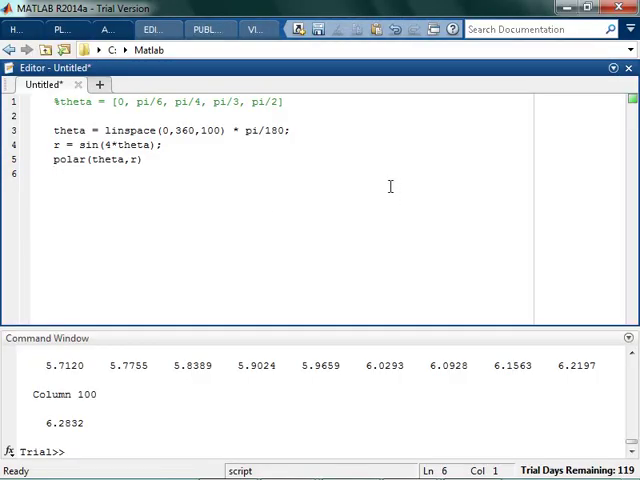
key("alt+Tab")
key("alt+Tab")
left_click_drag(450, 27, 320, 34)
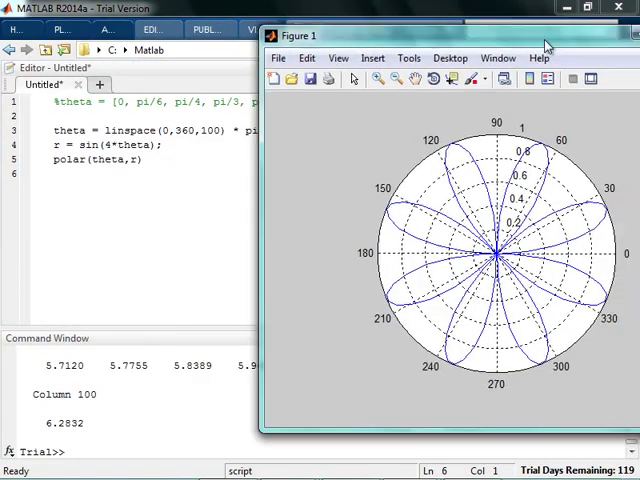
left_click(570, 34)
key("alt+Tab")
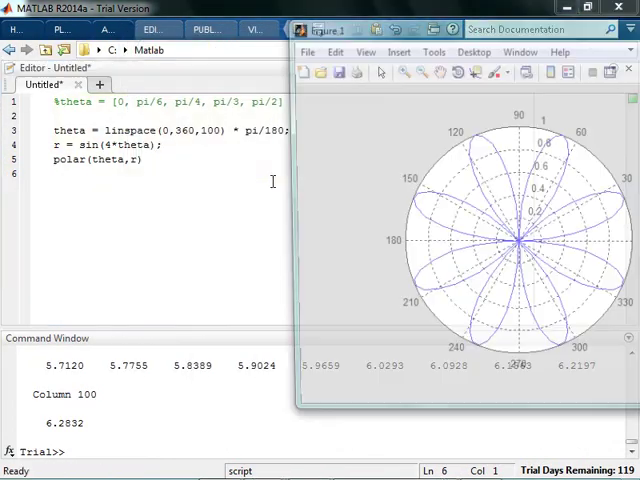
left_click_drag(523, 30, 460, 18)
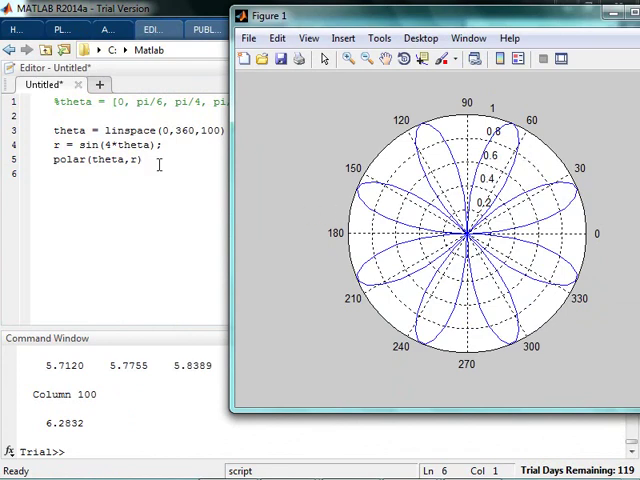
Step: Reduce the linspace sample count from 100 to 50 and rerun the rose
left_click(204, 137)
key("BackSpace")
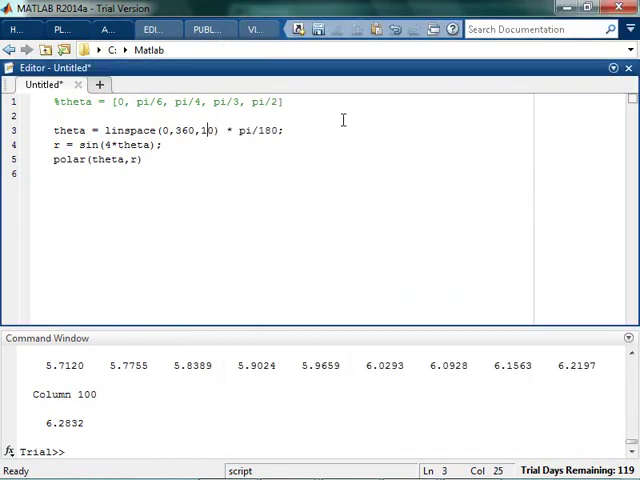
key("BackSpace")
type("5")
mouse_move(411, 467)
left_click(497, 369)
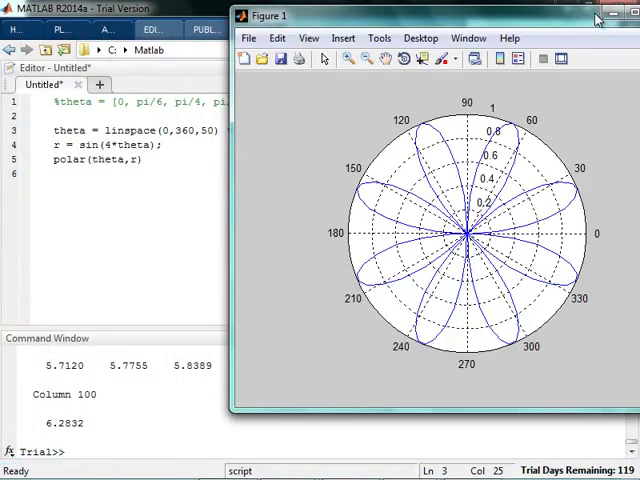
left_click(596, 17)
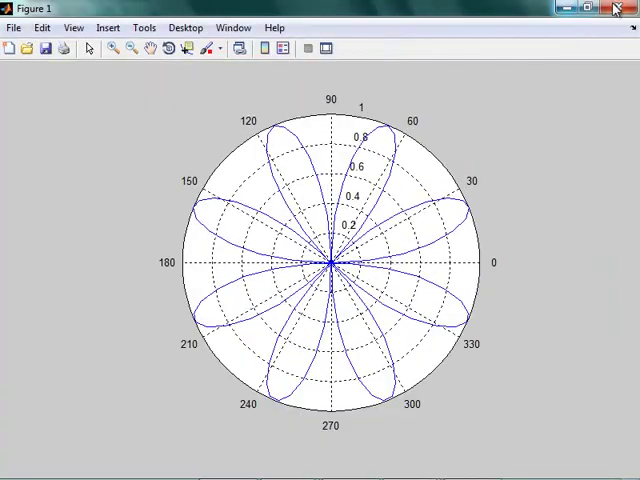
left_click(617, 9)
left_click(300, 175)
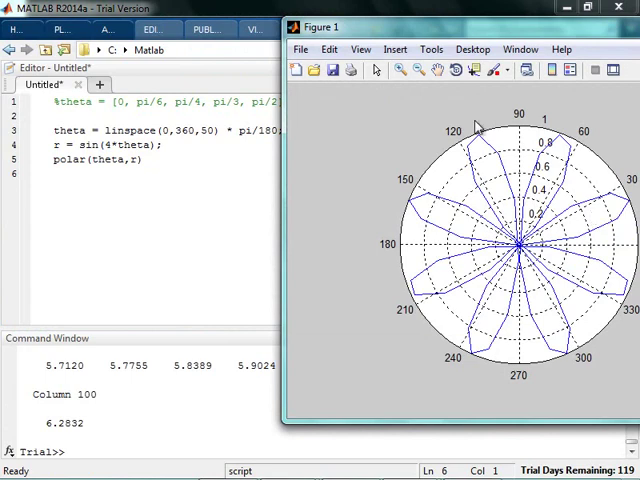
left_click_drag(555, 30, 430, 32)
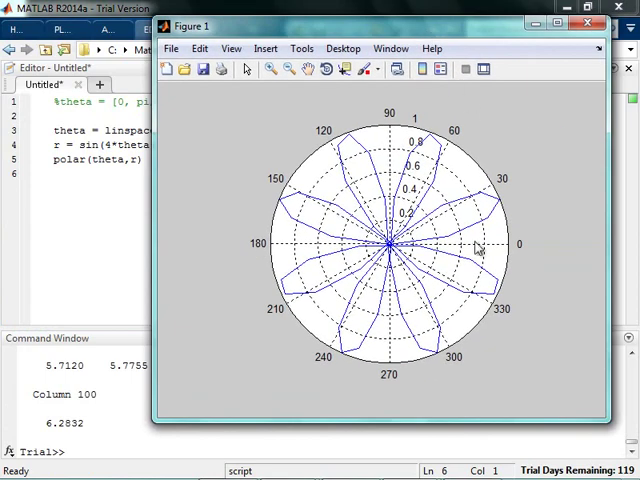
Step: Cut the sample count to 25 and run, giving jagged star-like petals
left_click(256, 131)
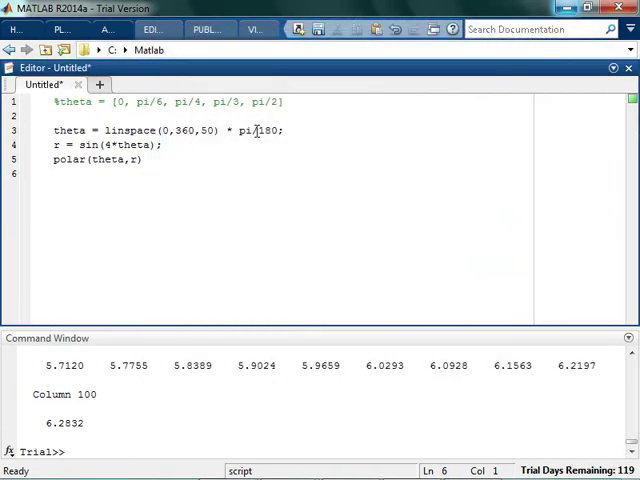
key("BackSpace")
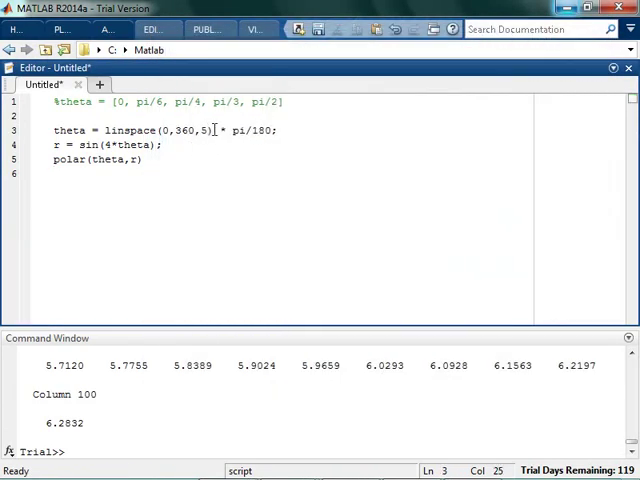
key("BackSpace")
type("25")
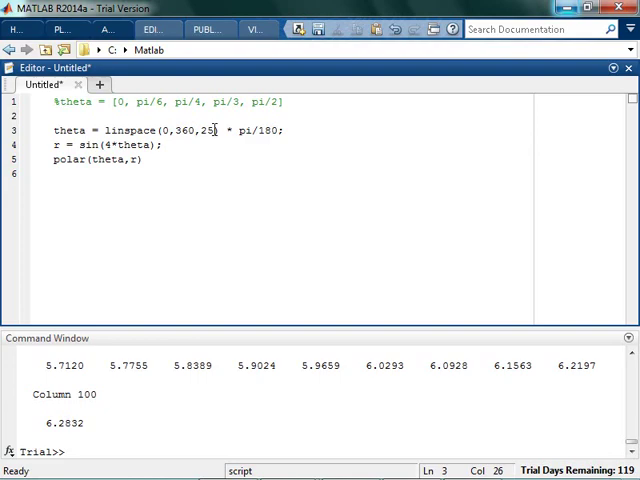
key("F5")
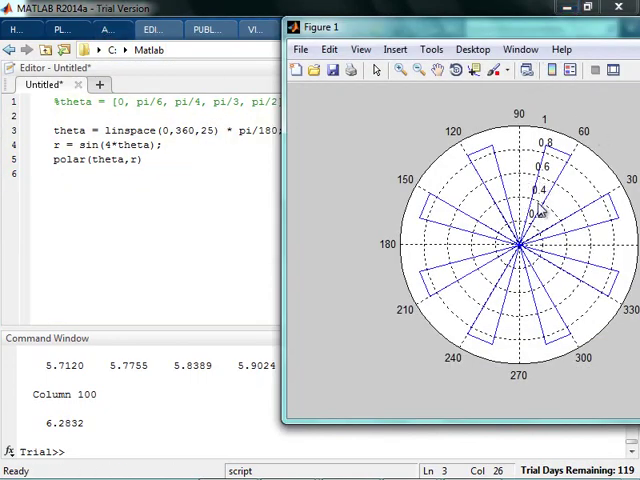
left_click_drag(592, 33, 457, 33)
Step: Set theta to 200 samples and rerun the plot
left_click(586, 26)
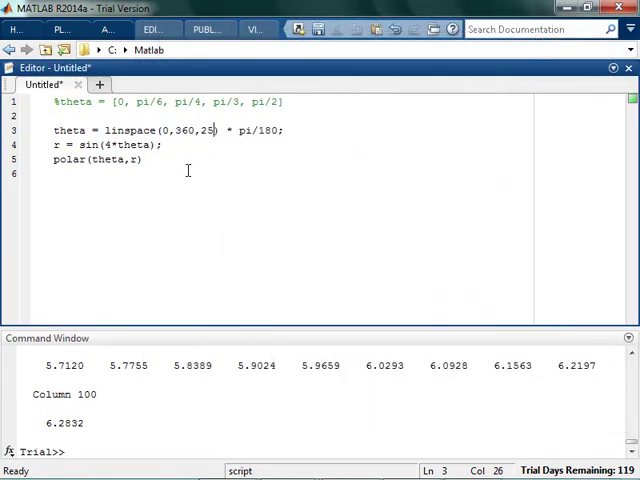
key("BackSpace")
key("BackSpace")
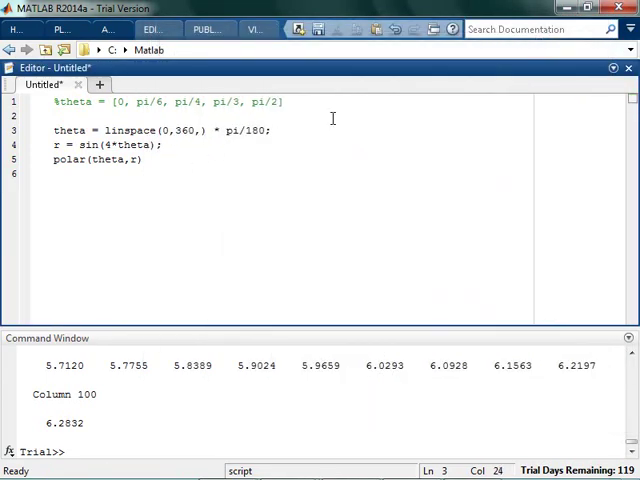
type("200")
key("ctrl+Return")
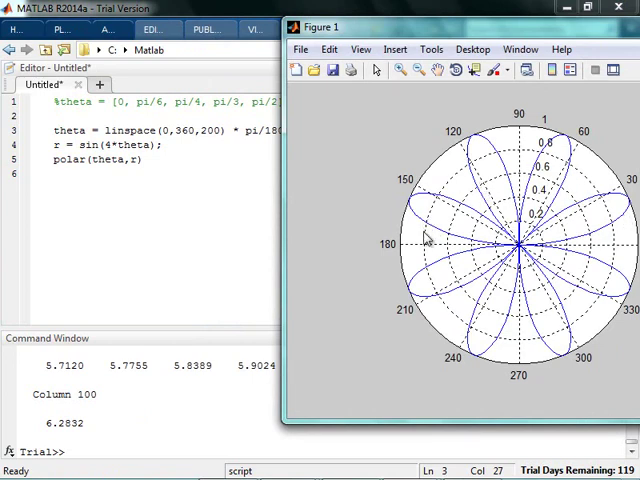
Step: Change the curve to sin(8*theta) and run, drawing a smooth sixteen-petal rose
left_click(110, 144)
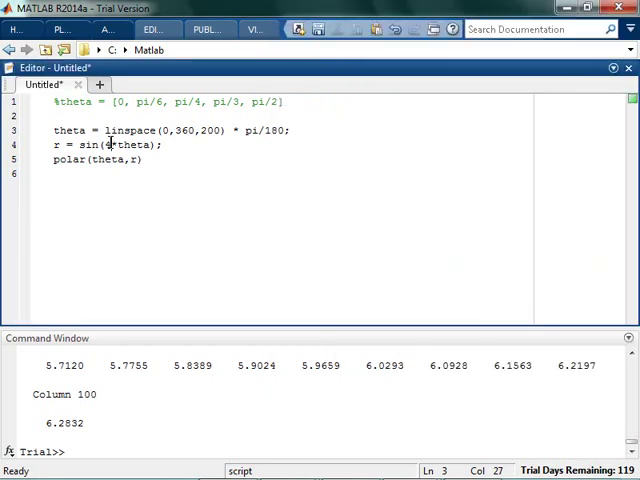
key("alt+Tab")
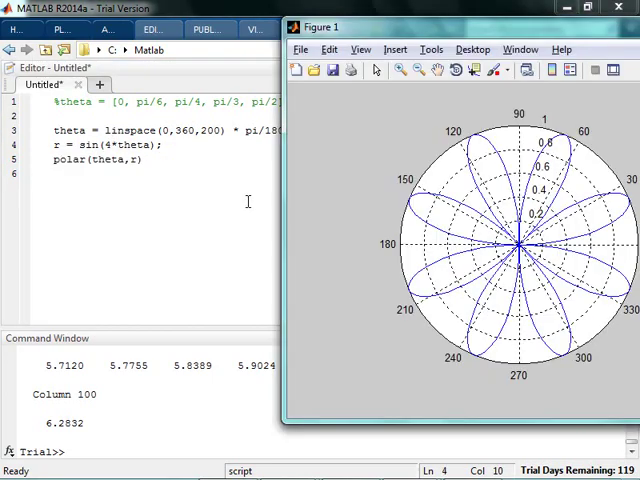
mouse_move(430, 25)
left_mouse_down()
mouse_move(455, 35)
mouse_move(314, 42)
left_mouse_up()
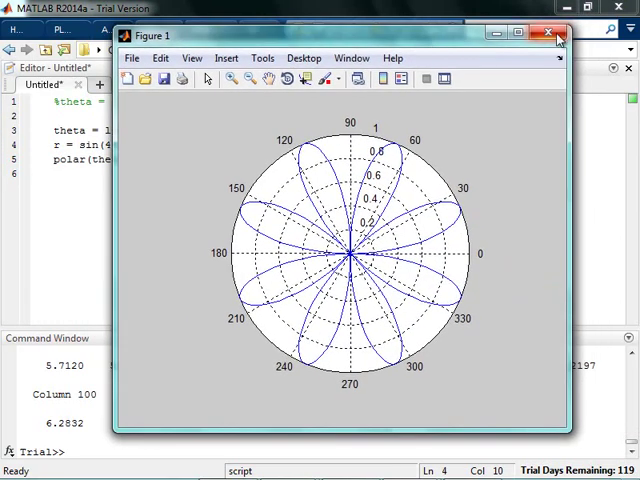
left_click(557, 34)
key("BackSpace")
type("8")
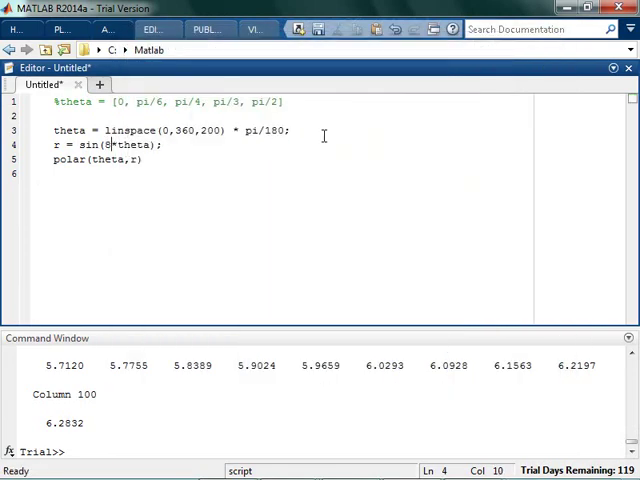
key("F5")
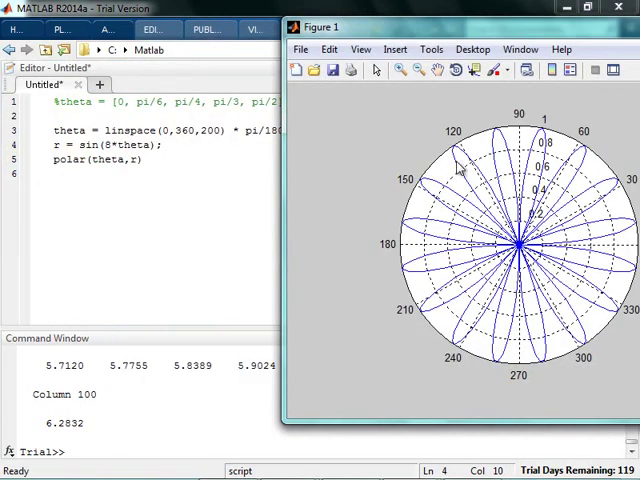
left_click_drag(470, 27, 385, 27)
Step: Close the rose figure and advance the slides to the Heart slide
left_click(610, 38)
key("alt+Tab")
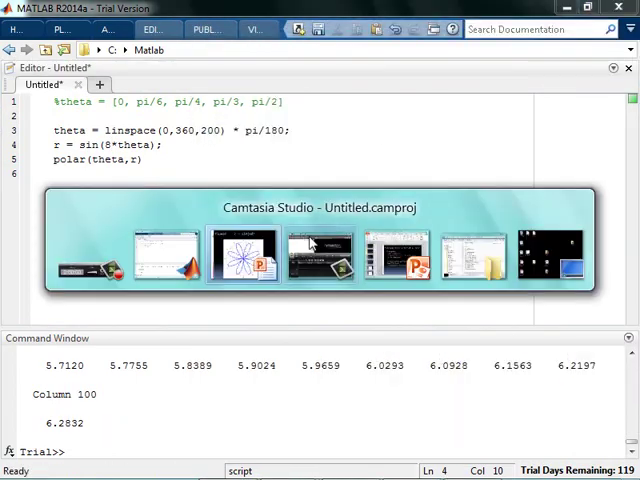
key("alt+Tab")
key("Right")
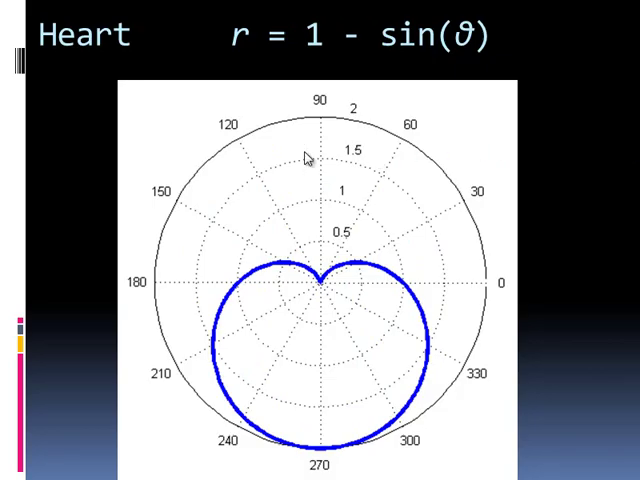
key("alt+Tab")
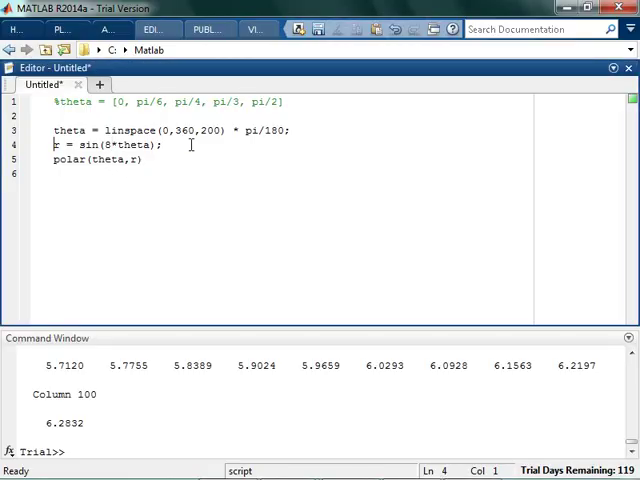
type("1 -")
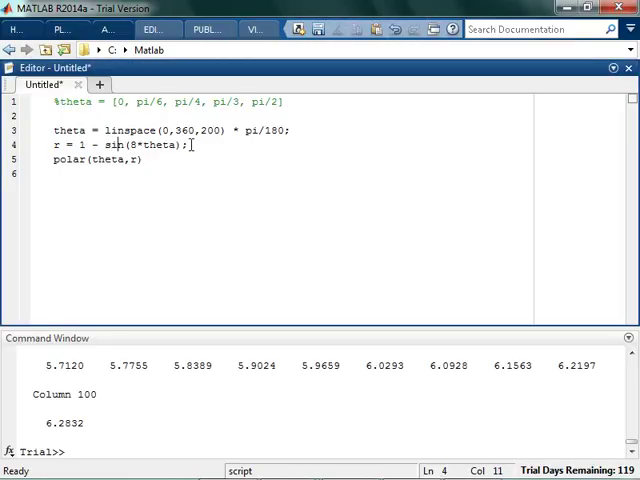
Step: Change the radius to 1 - sin(theta) and run to draw the cardioid
key("Right")
key("Right")
key("Delete")
key("Delete")
key("F5")
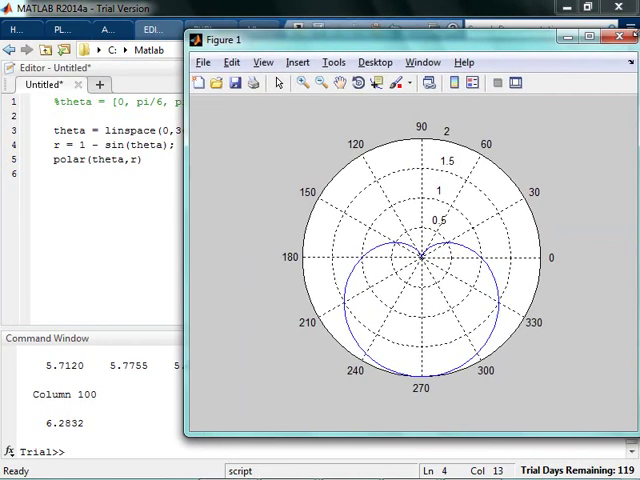
Step: Try 1 - sin(4*theta) and view the resulting petal curve
left_click(611, 34)
type("4*")
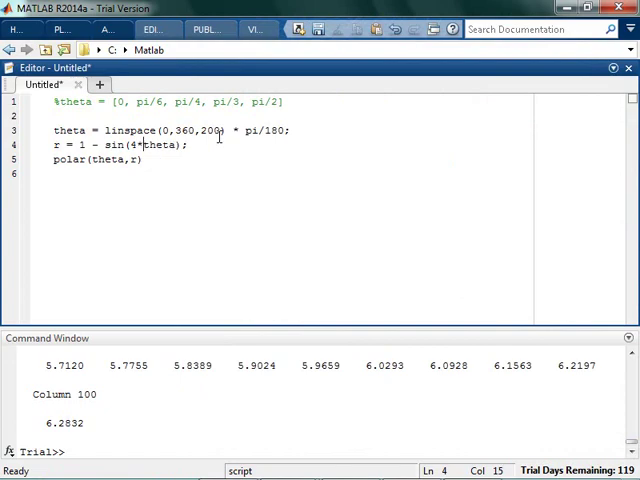
key("F5")
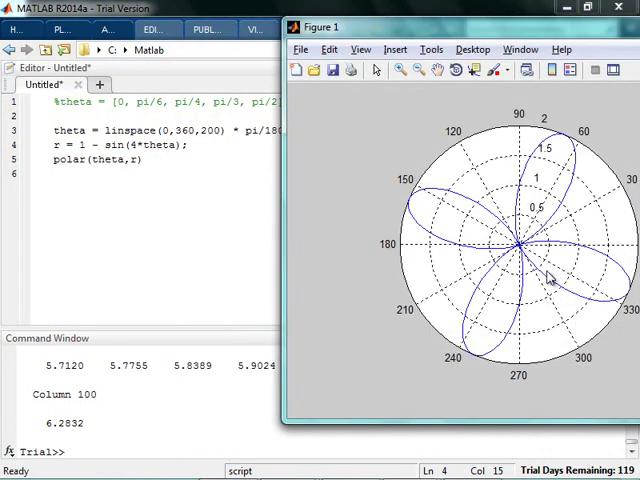
left_click_drag(607, 36, 439, 36)
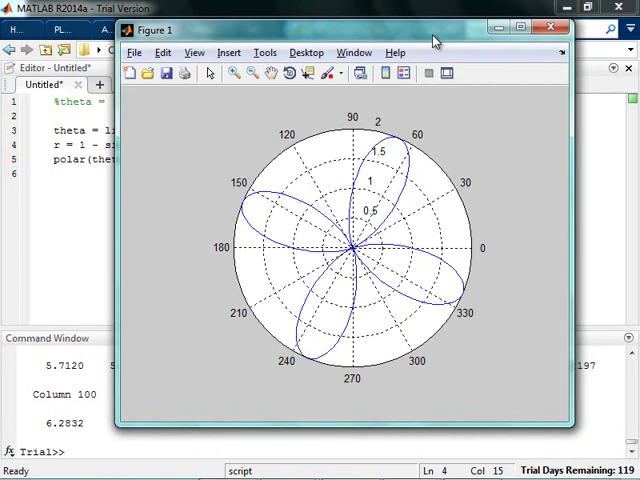
left_click(551, 33)
Step: Revert the radius to 1 - sin(theta) and redraw the cardioid
key("BackSpace")
key("BackSpace")
key("F5")
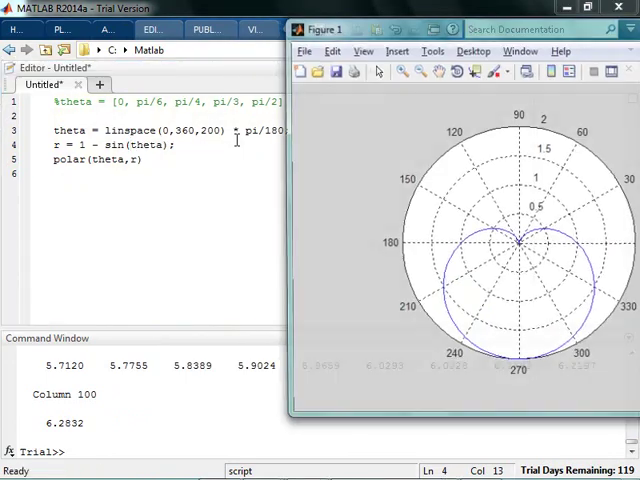
left_click_drag(586, 27, 520, 33)
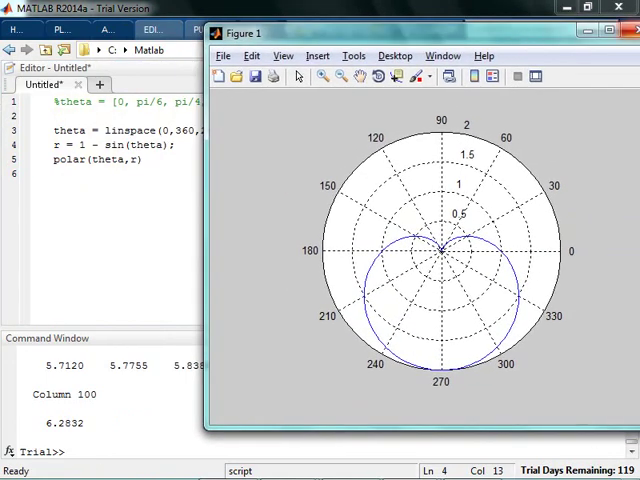
left_click(633, 33)
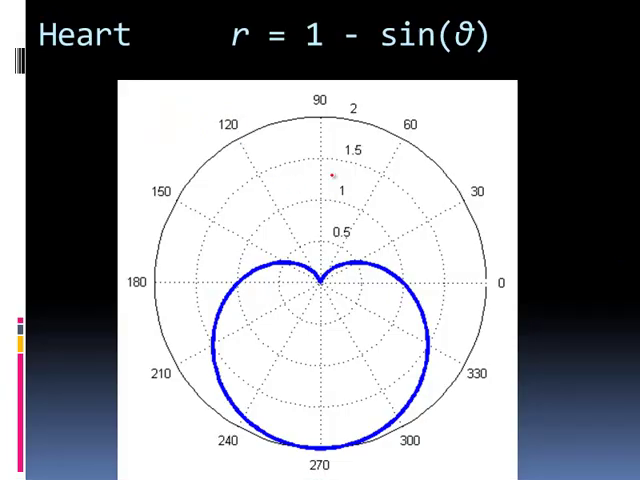
Step: Advance past the Heart slide and return to the MATLAB script
left_click(334, 181)
key("Up")
key("alt+Tab")
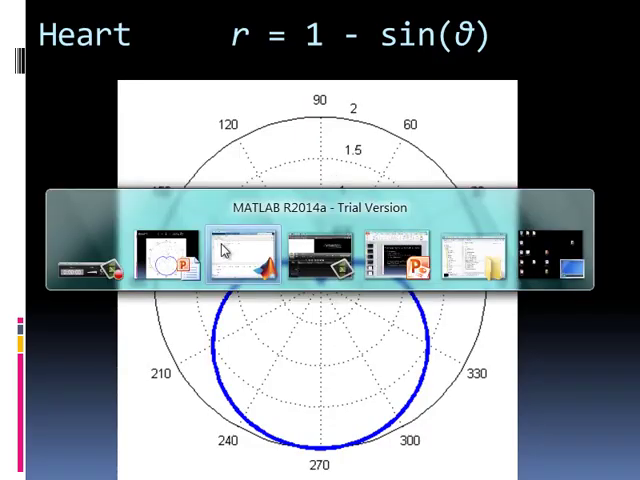
key("alt+Tab")
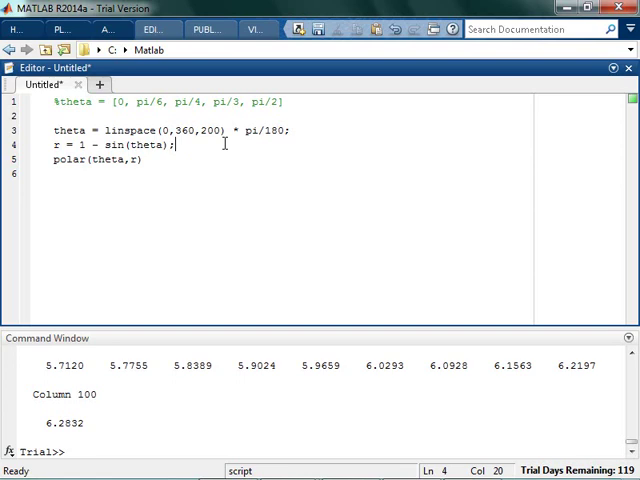
Step: Change the radius to r = sin(4*theta) and plot the rose
key("shift+ctrl+Left")
key("shift+Left")
key("shift+Left")
key("shift+Left")
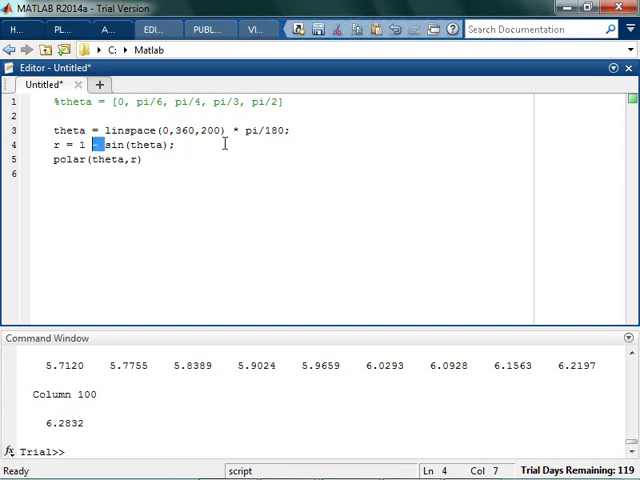
key("Delete")
key("Right")
type("4*")
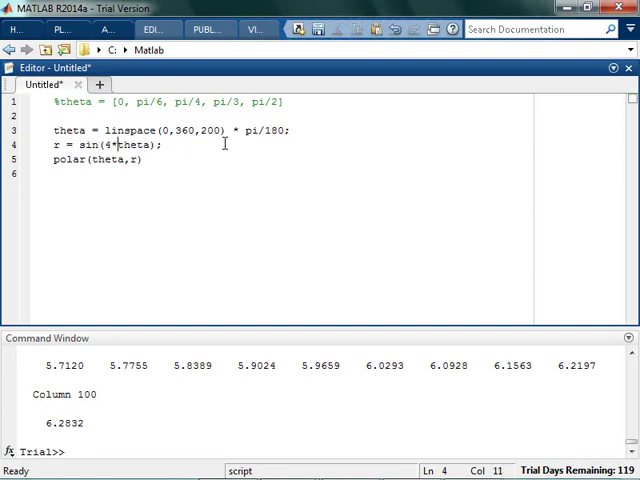
key("F5")
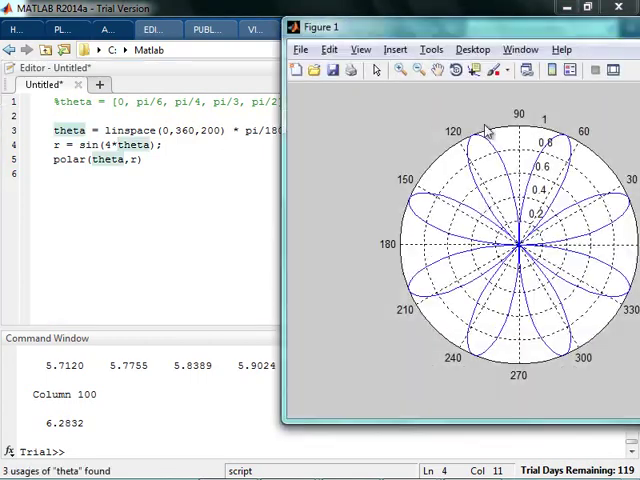
left_click_drag(614, 28, 538, 34)
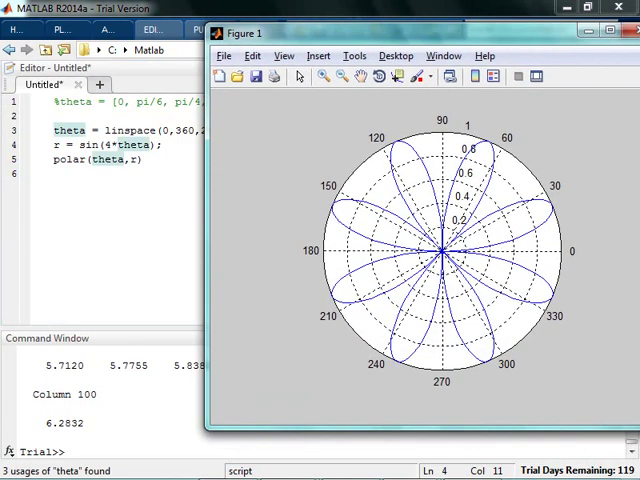
left_click(633, 34)
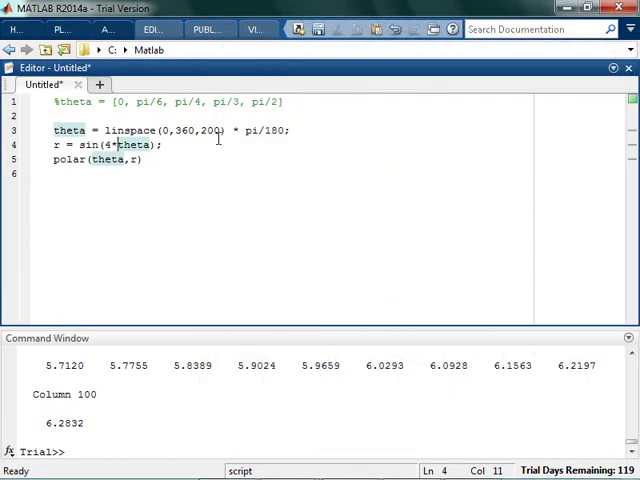
Step: Add the line r2 = 3*sin(4*theta) below the radius definition
left_click(218, 143)
key("Return")
type("r")
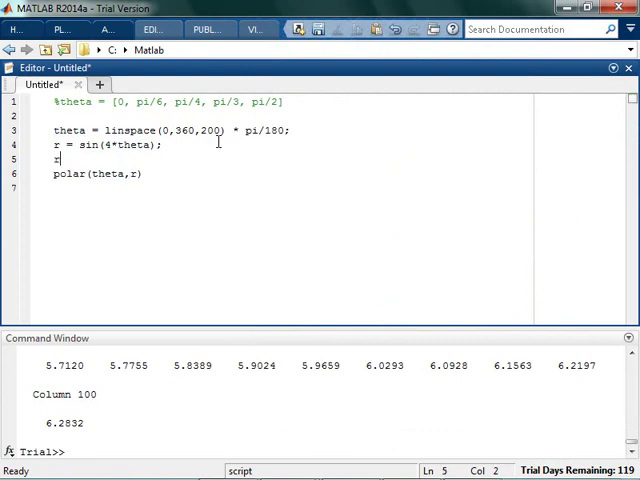
key("ctrl+z")
key("ctrl+z")
key("Down")
key("Down")
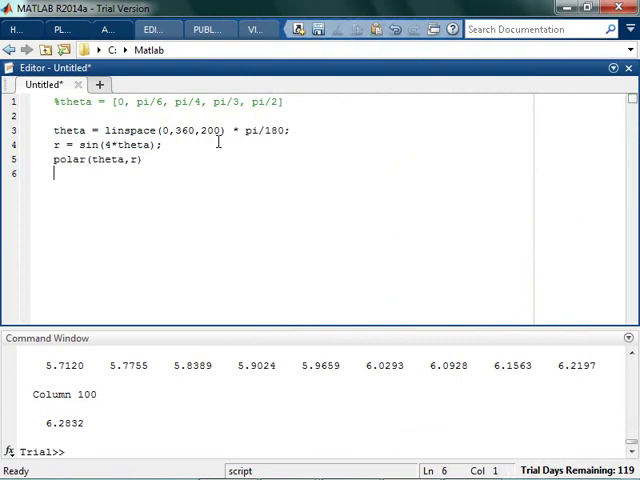
type("r2 = 3")
type("sin3")
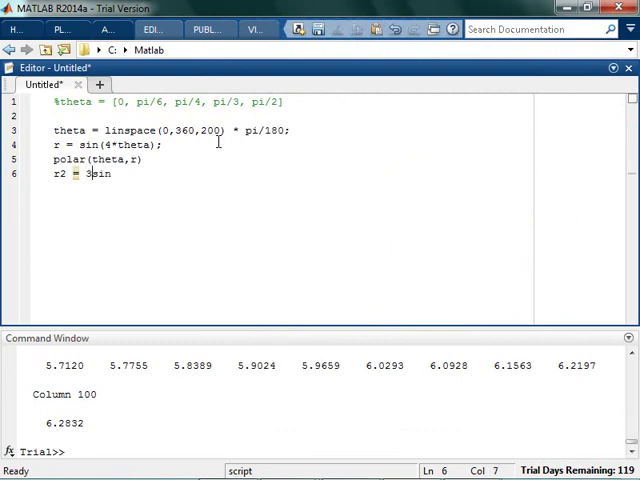
type("*")
key("End")
type("4*theta)")
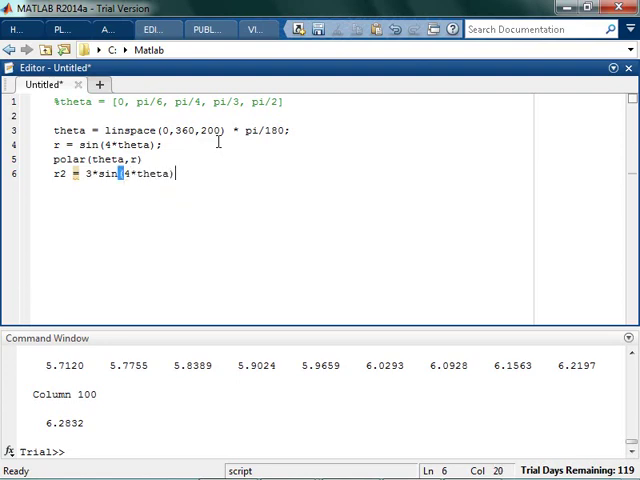
Step: Add hold on and polar(theta, r2), then run to overlay both roses
key("Return")
type("hole")
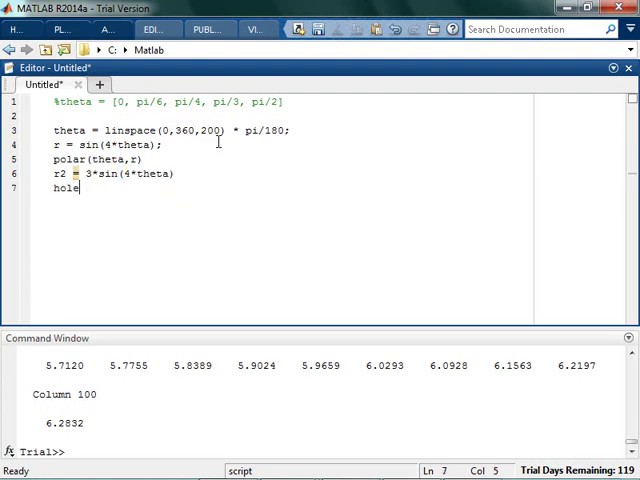
type(" onn")
key("Return")
type("pola")
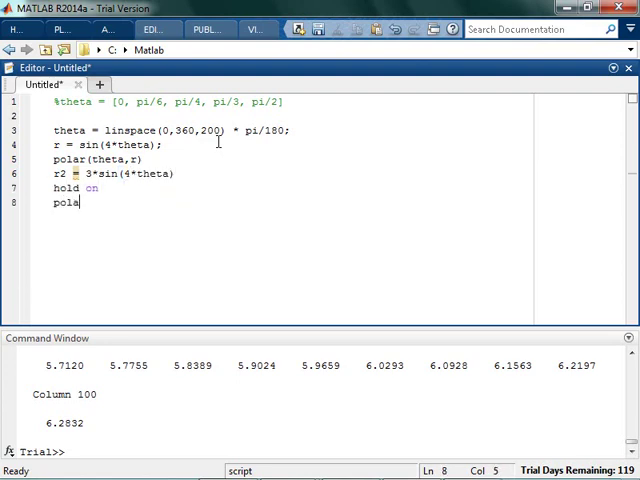
key("BackSpace")
key("BackSpace")
type("9the")
key("BackSpace")
key("BackSpace")
key("BackSpace")
type("heta, r2")
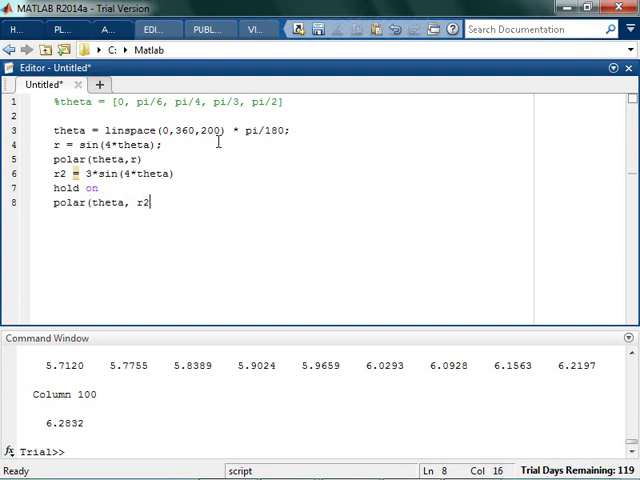
type(")")
key("Up")
key("Up")
type(";")
key("F5")
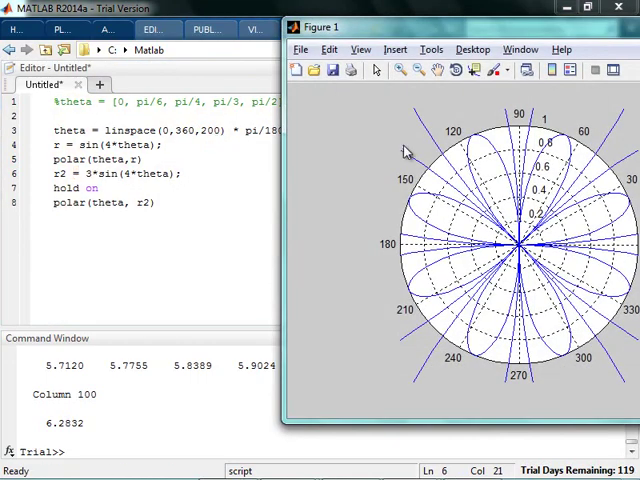
left_click_drag(565, 27, 450, 30)
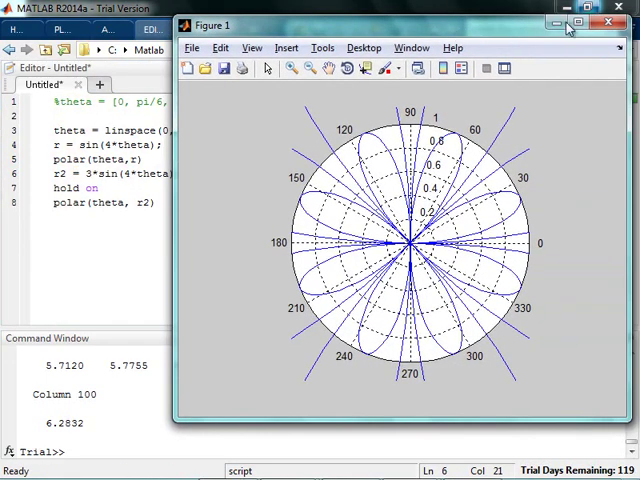
Step: Move the r2 = 3*sin(4*theta) line up beneath the r definition
left_click(218, 211)
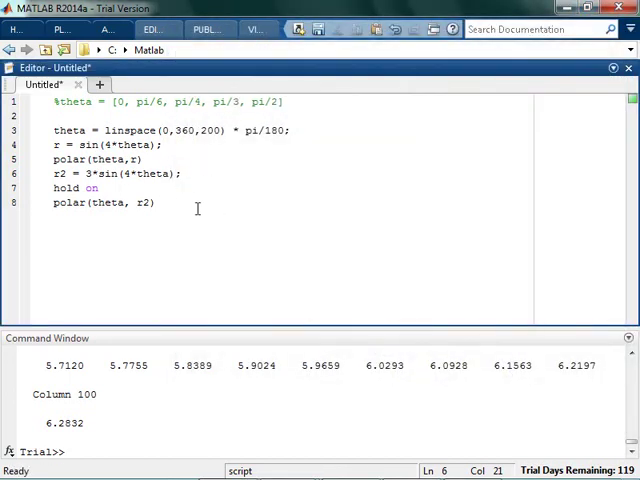
left_click(150, 158)
key("shift+End")
key("ctrl+x")
key("Up")
key("Return")
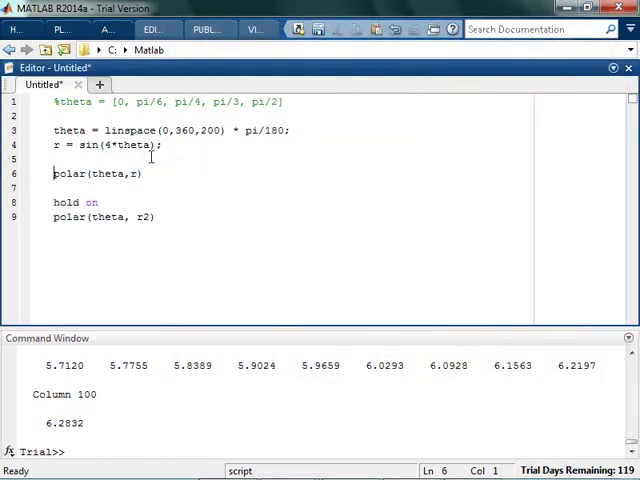
key("ctrl+v")
key("Return")
key("Return")
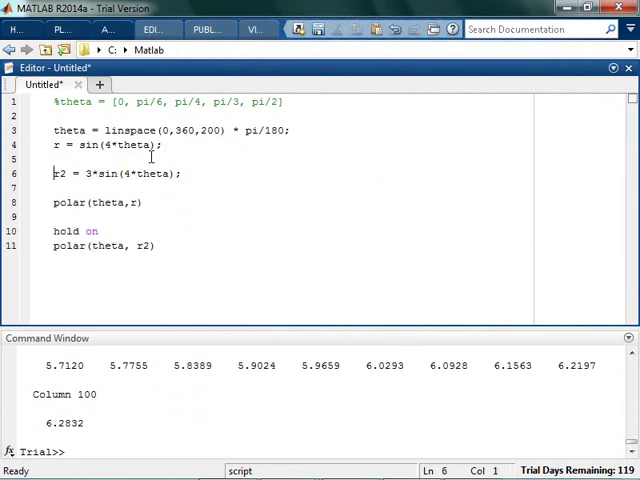
key("BackSpace")
key("Down")
Step: Make the first plot polar(theta,r2) and the second polar(theta,r)
key("Left")
key("BackSpace")
type("2")
key("Down")
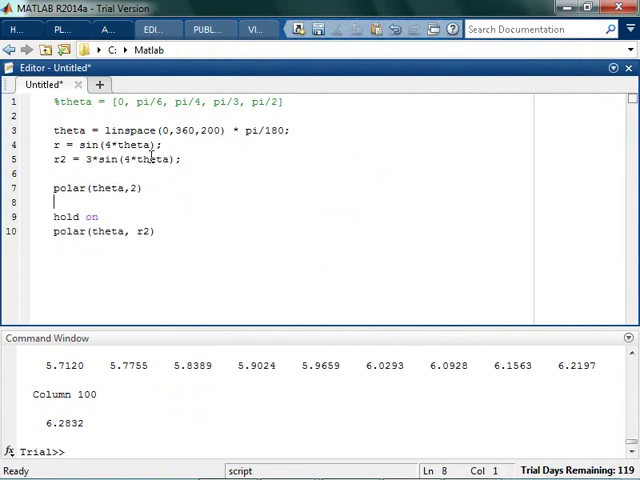
key("Up")
key("BackSpace")
type("rw")
key("Down")
key("Down")
key("Down")
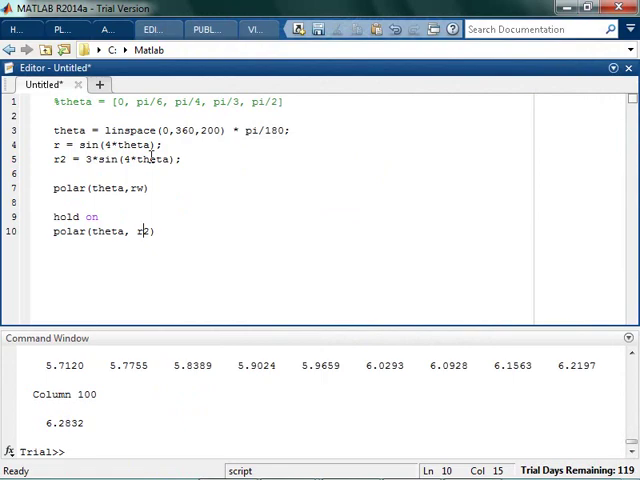
key("End")
key("Left")
key("BackSpace")
key("Up")
key("Up")
key("Up")
Step: Run the section to draw both nested roses on axes reaching 3
key("ctrl+Return")
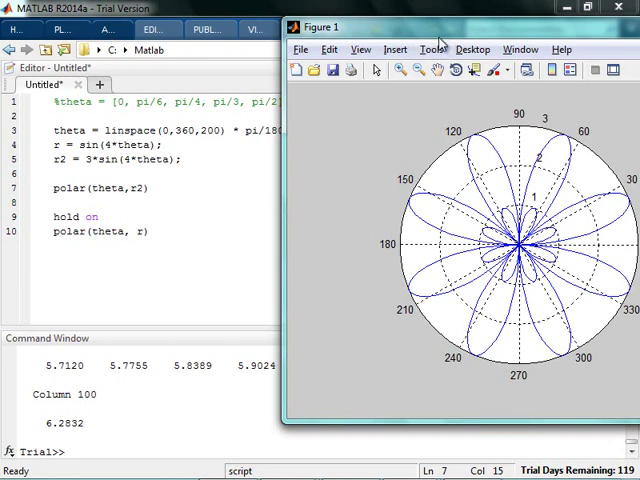
left_click_drag(437, 32, 311, 23)
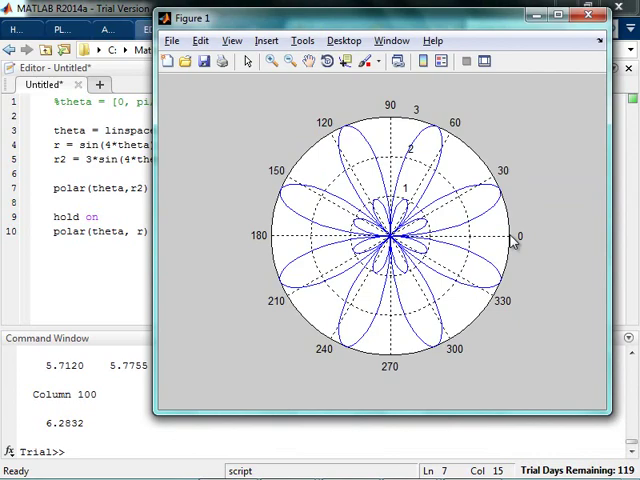
left_click(595, 17)
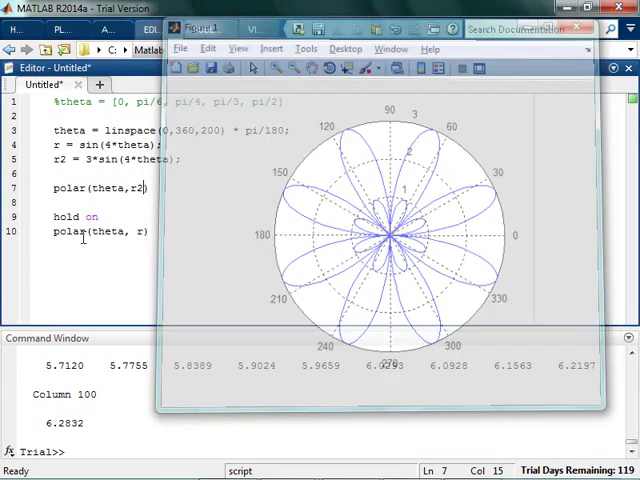
left_click(209, 232)
Step: Delete the old rose-plotting lines (lines 4–10) from the script
left_click_drag(157, 231, 30, 145)
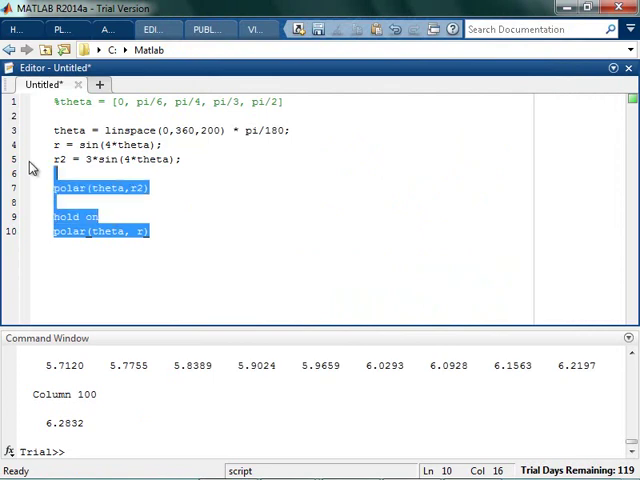
key("Delete")
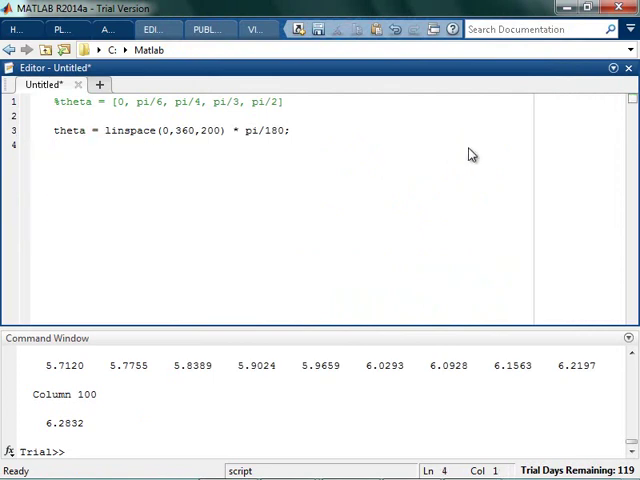
key("Left")
key("Left")
key("Left")
key("Left")
key("Left")
key("Left")
Step: Set theta = linspace(0,720,5)*pi/180 with r = ones(1,5), and plot with polar
key("shift+Left")
key("shift+Left")
key("shift+Left")
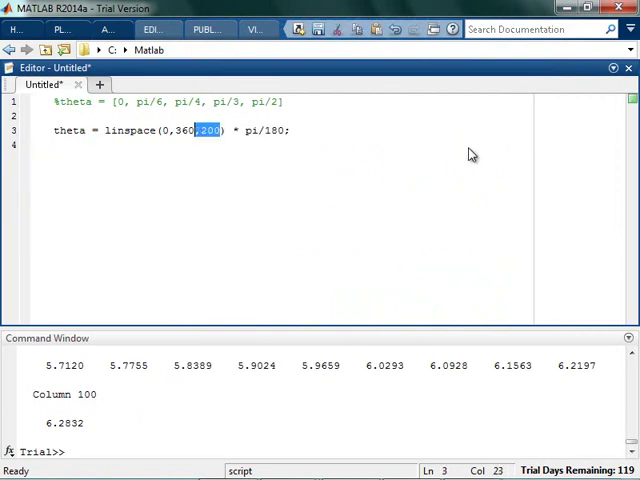
key("shift+Left")
key("shift+Left")
key("shift+Left")
type("720")
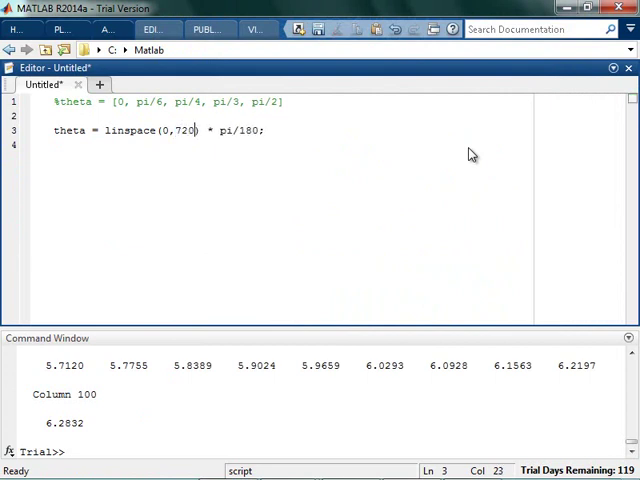
type(",6")
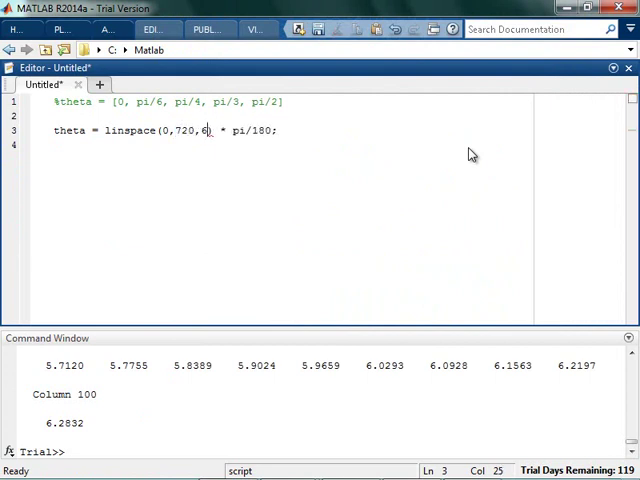
key("BackSpace")
type("5")
key("Down")
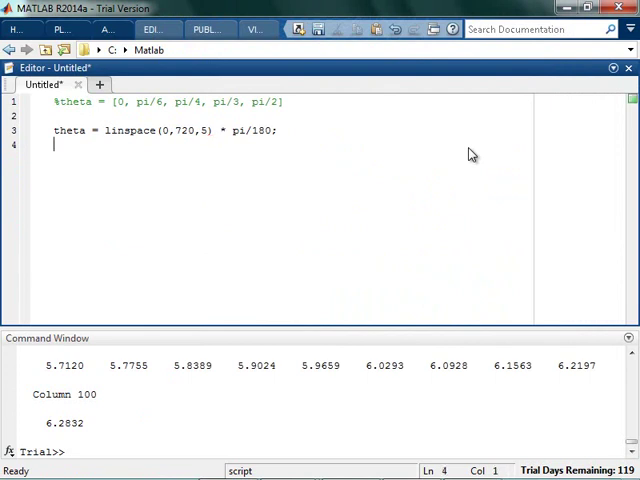
type("r = ones")
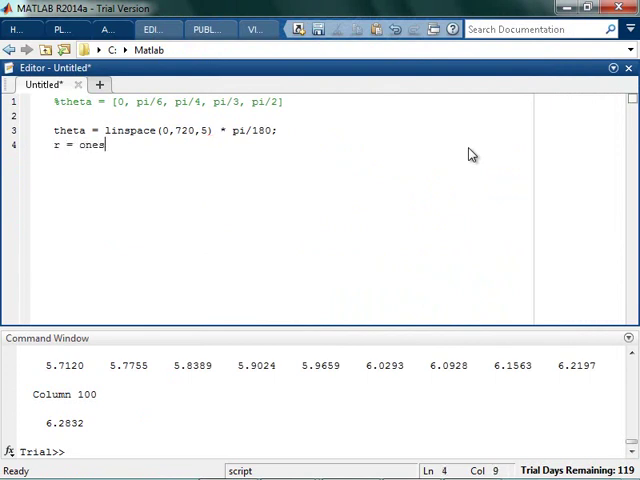
type("(1,5);")
key("Return")
type("po")
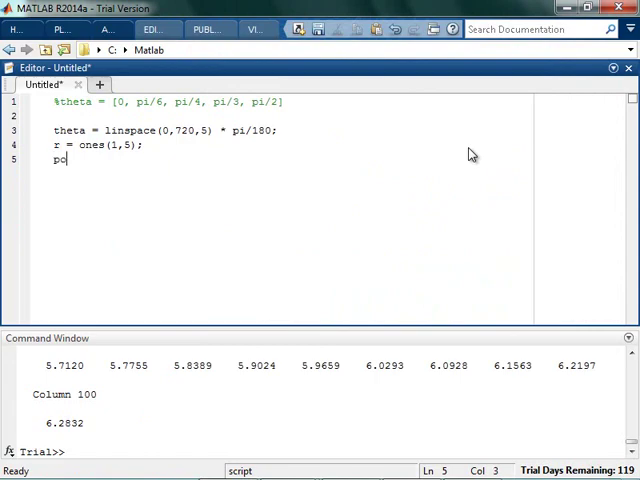
type("lar(theta,")
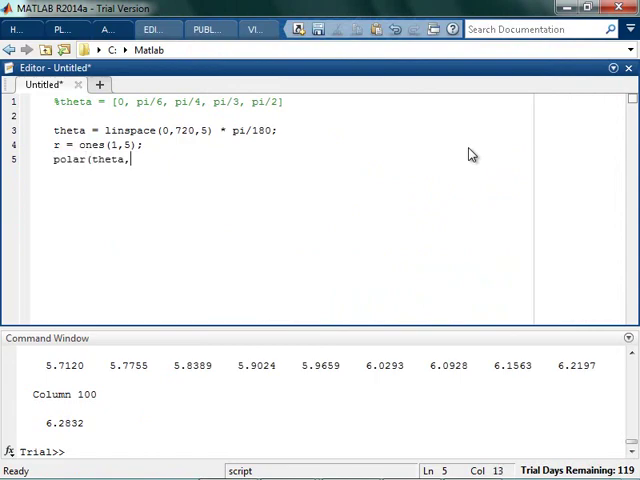
type("r)")
key("F5")
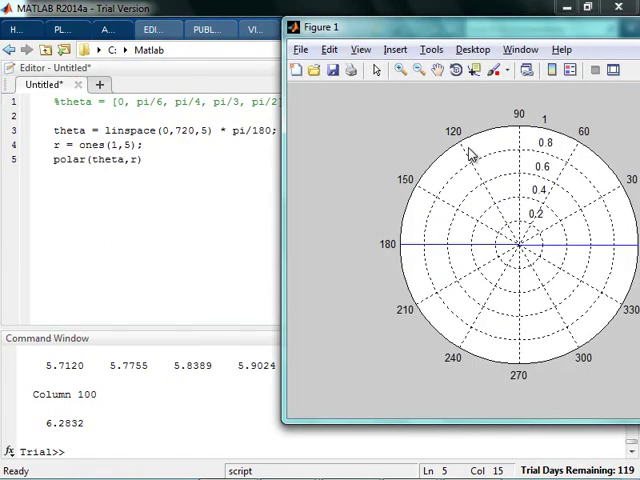
left_click_drag(571, 31, 505, 40)
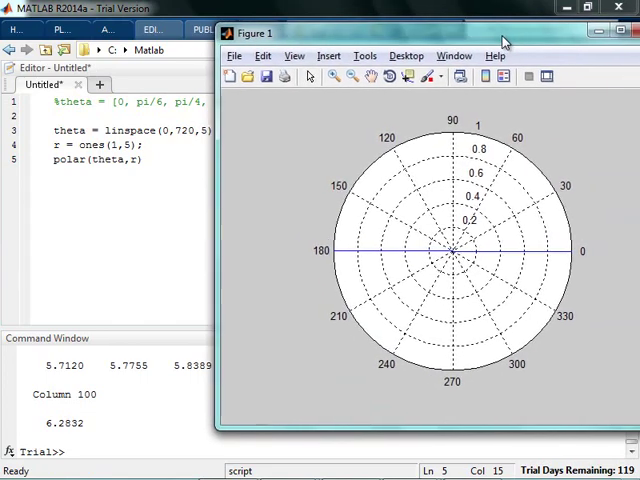
Step: Close the five-point figure and plot nine points by changing both counts to 9
left_click(634, 33)
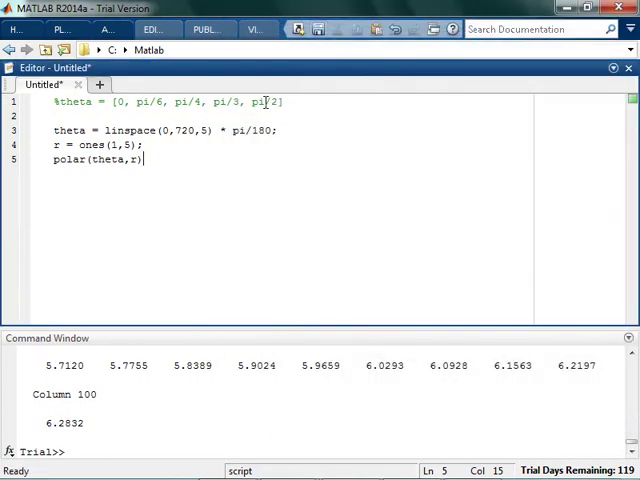
double_click(203, 130)
key("BackSpace")
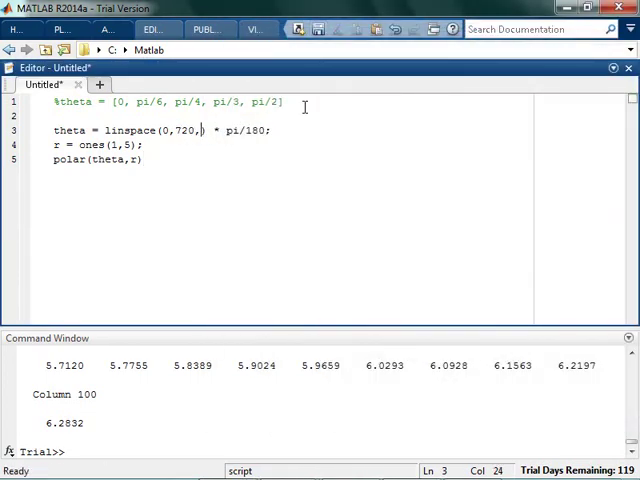
type("9")
key("ctrl+Return")
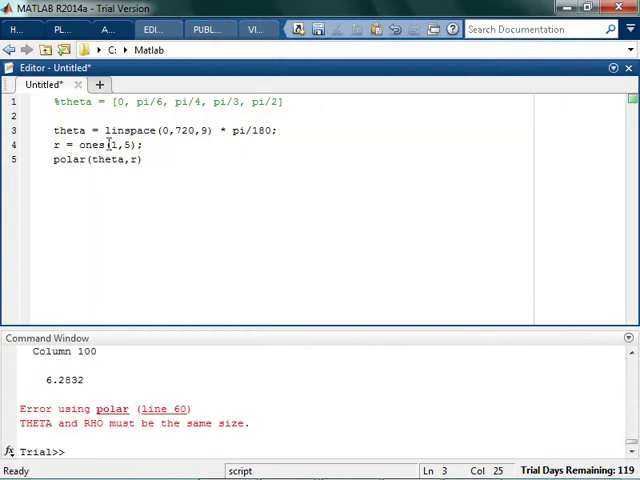
double_click(130, 145)
type("9")
key("ctrl+Return")
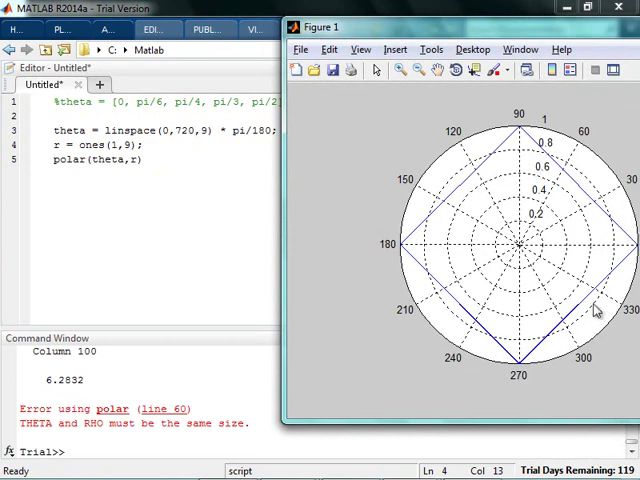
left_click_drag(625, 28, 545, 33)
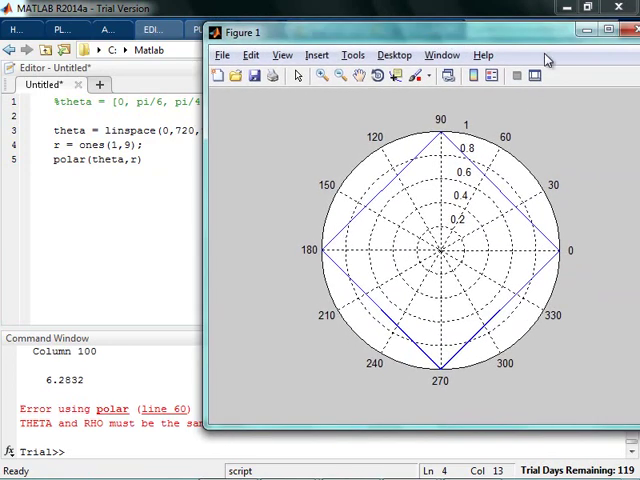
Step: Close the nine-point figure and plot the ten-point star with both counts at 10
left_click(632, 32)
double_click(204, 130)
type("10) * pi/180;")
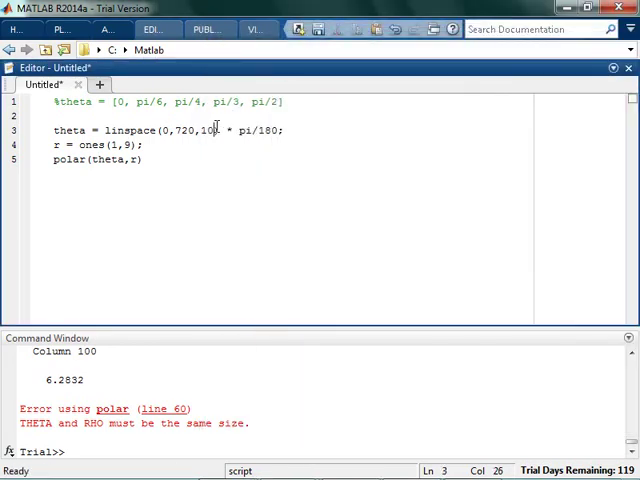
key("Down")
key("BackSpace")
type("10")
key("F5")
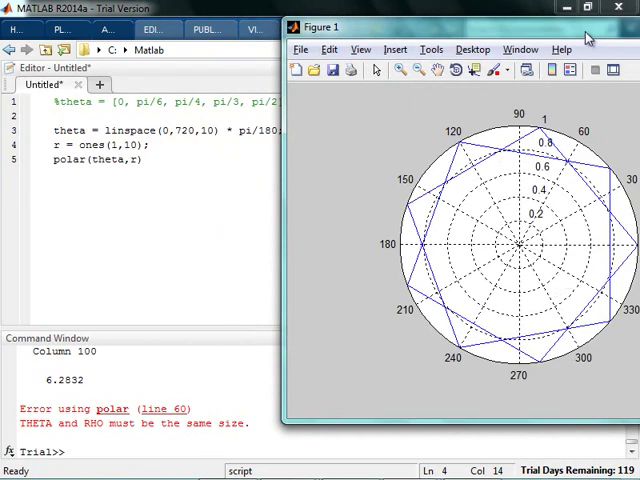
left_click_drag(588, 30, 458, 42)
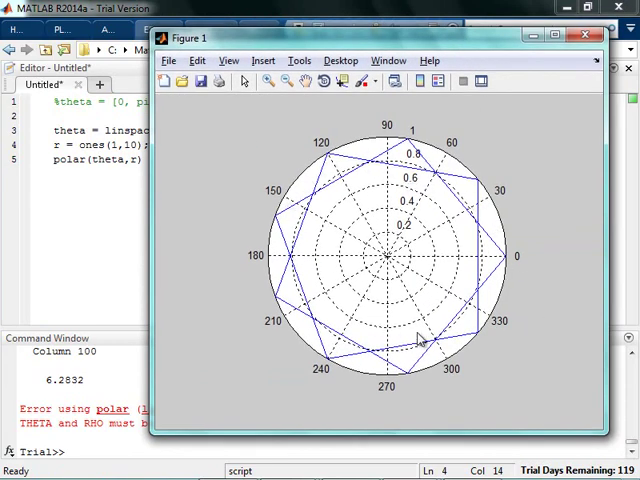